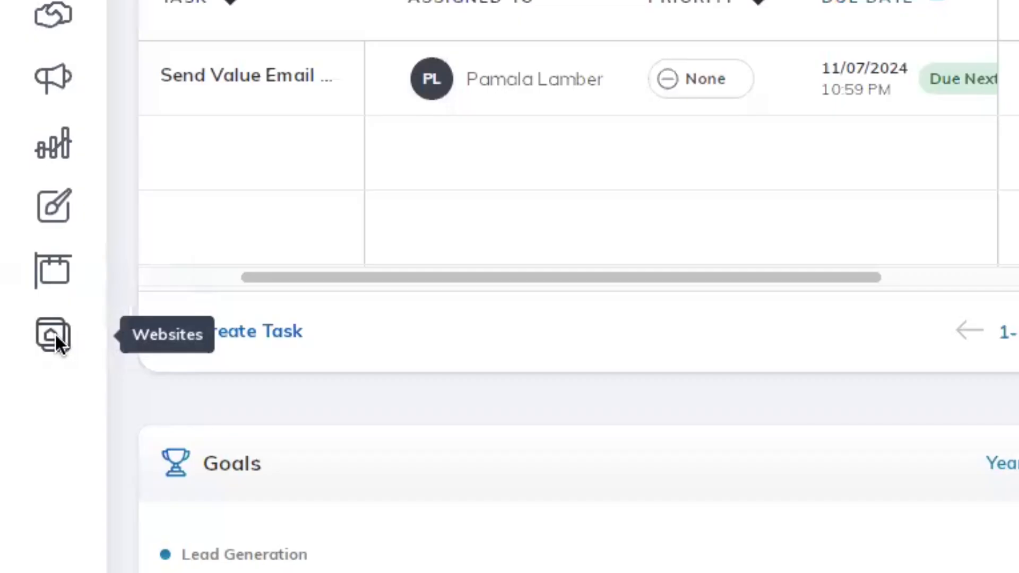
Open the agent site builder from KW Command's Websites section with Edit Agent Site
{"action": "left_click", "coordinate": [38, 474]}
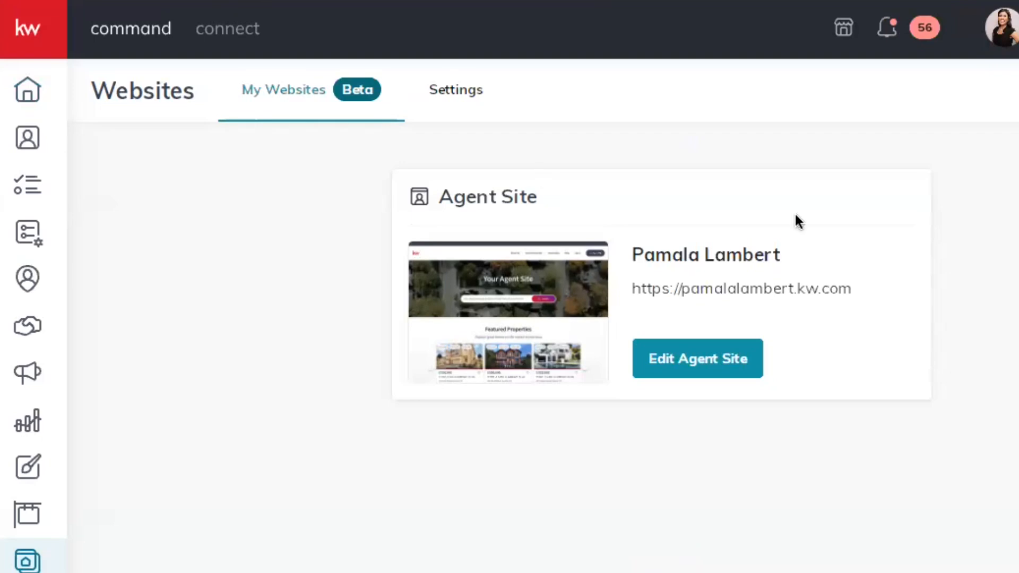
{"action": "left_click", "coordinate": [720, 361]}
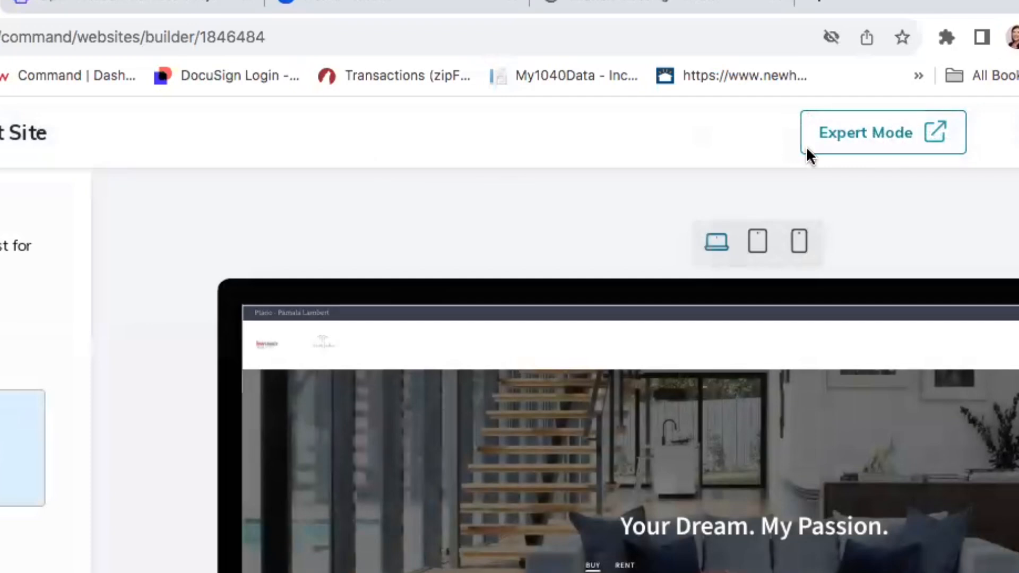
Switch to Expert Mode and start a new page from the Property Landing Page Template
{"action": "left_click", "coordinate": [858, 132]}
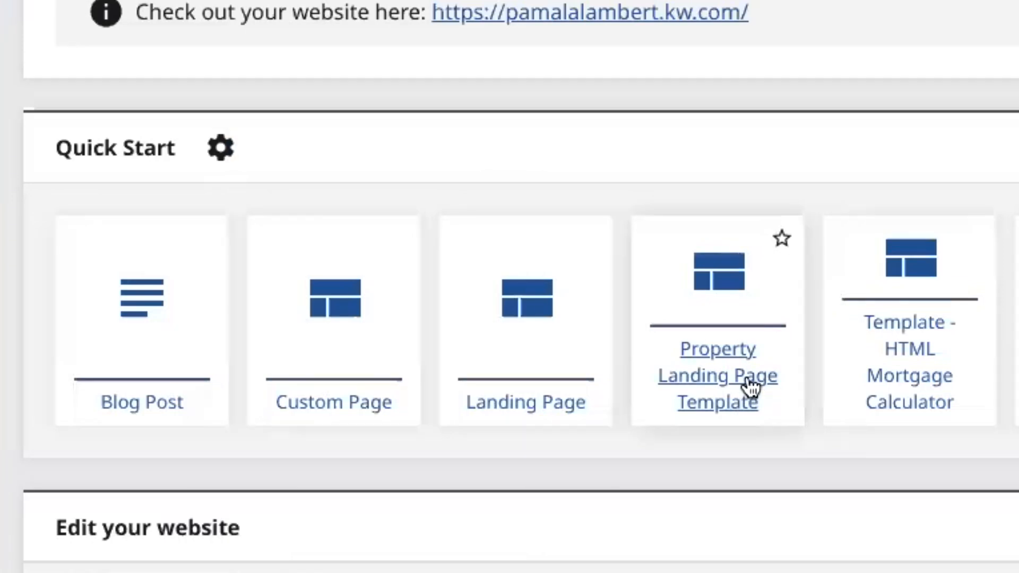
{"action": "left_click", "coordinate": [751, 387]}
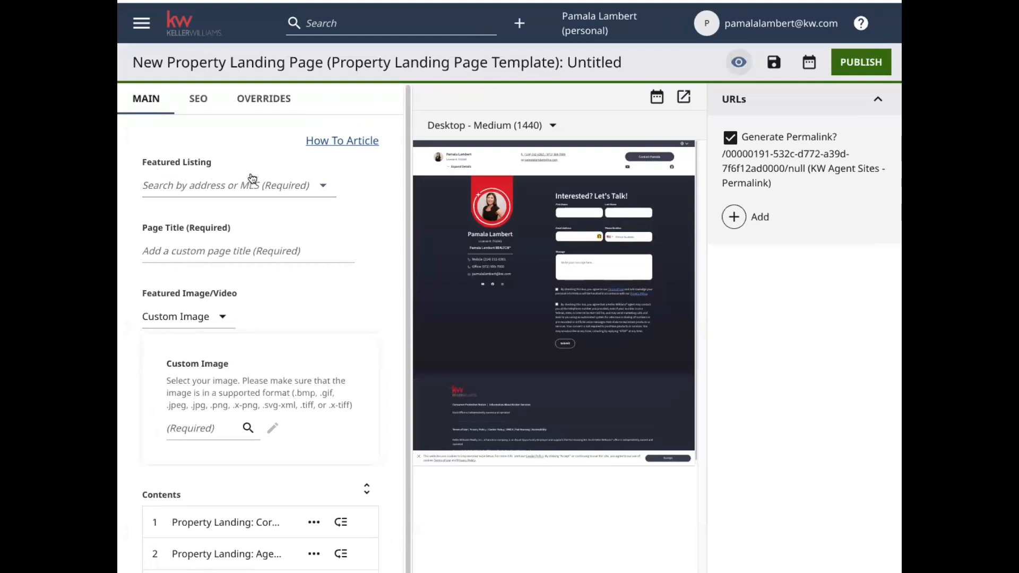
{"action": "left_click", "coordinate": [324, 188]}
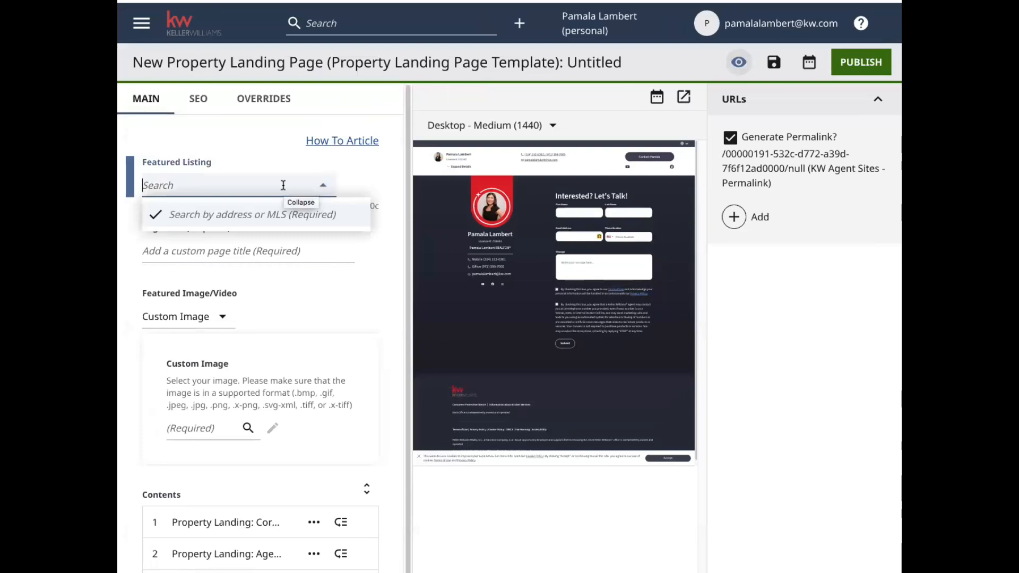
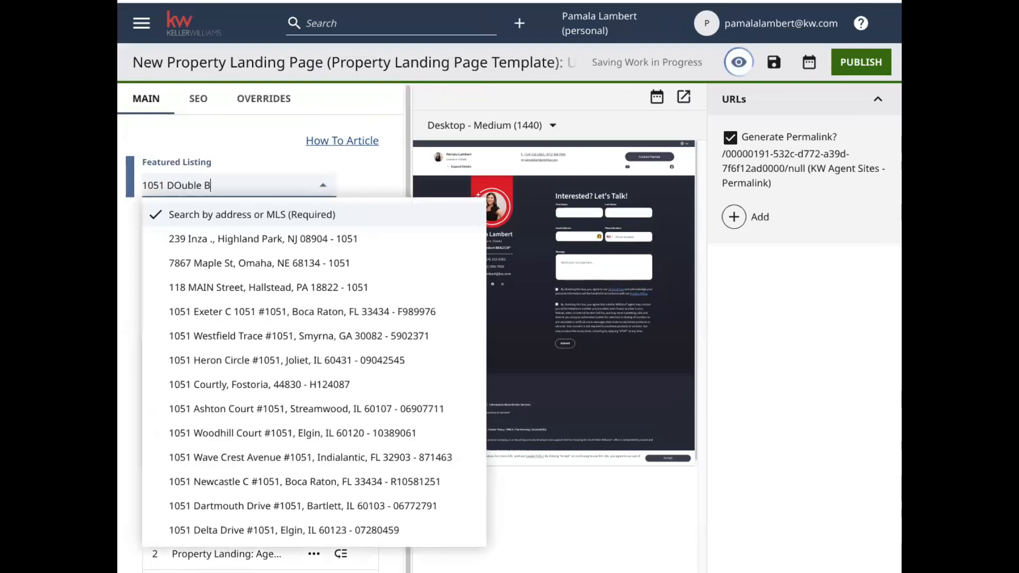
{"action": "left_click", "coordinate": [288, 236]}
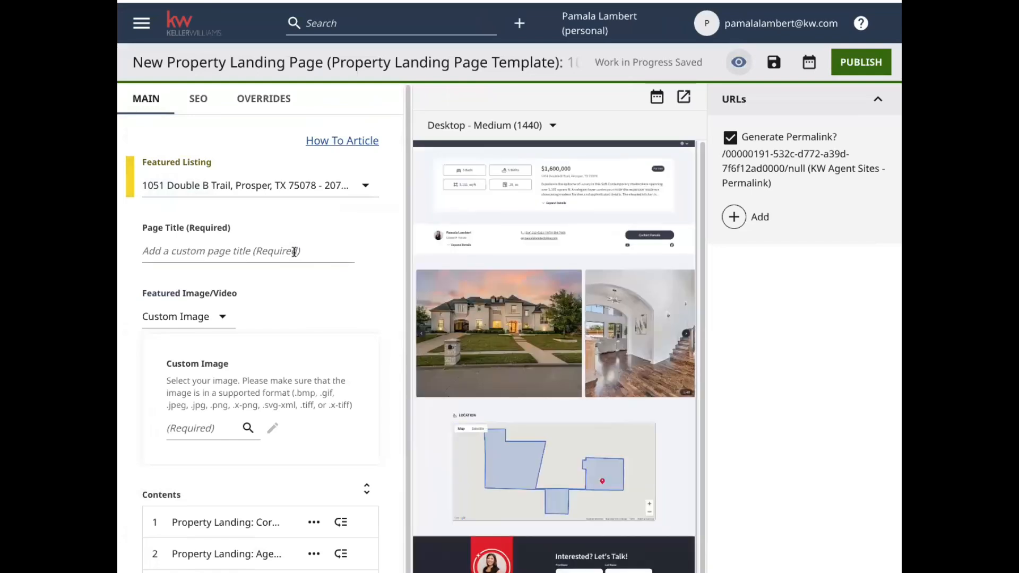
{"action": "left_click", "coordinate": [294, 252]}
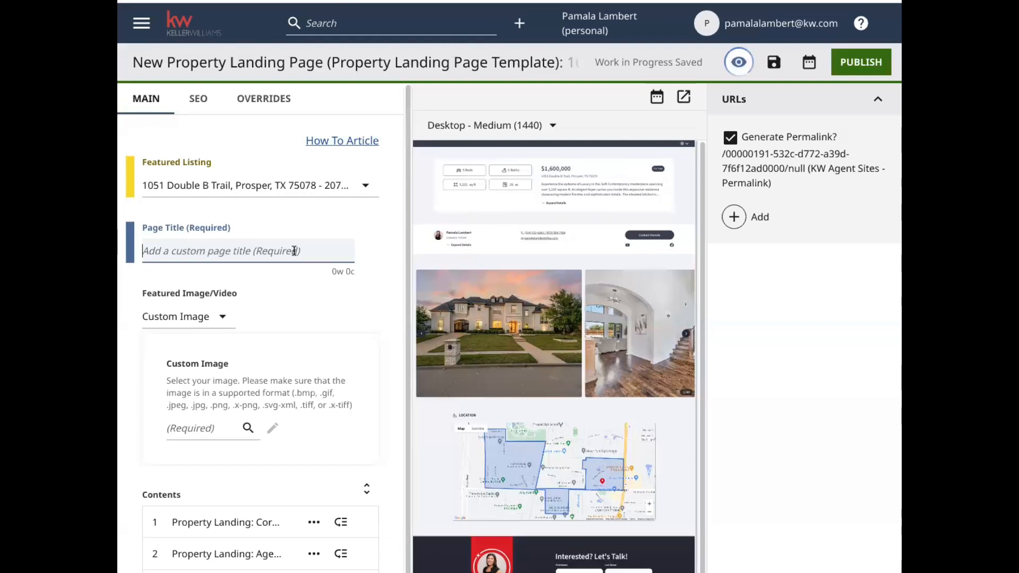
{"action": "type", "text": "We"}
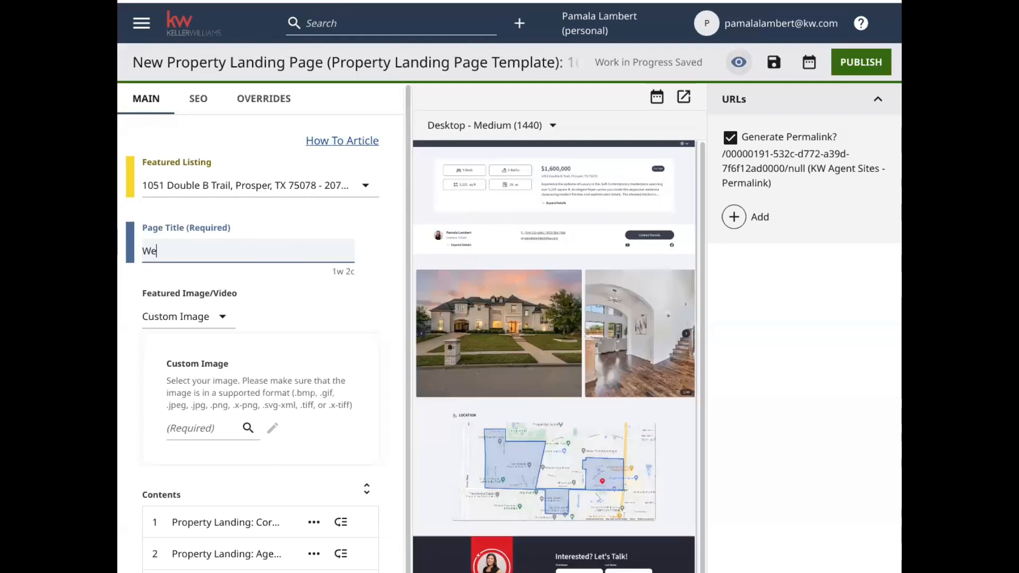
{"action": "type", "text": "lcome to"}
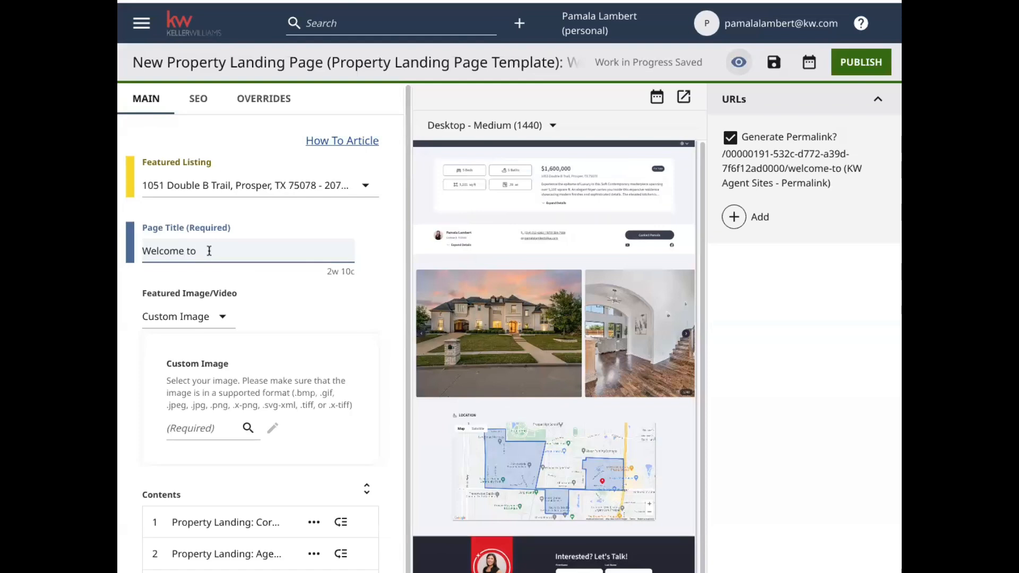
{"action": "left_click_drag", "start_coordinate": [199, 251], "coordinate": [135, 250]}
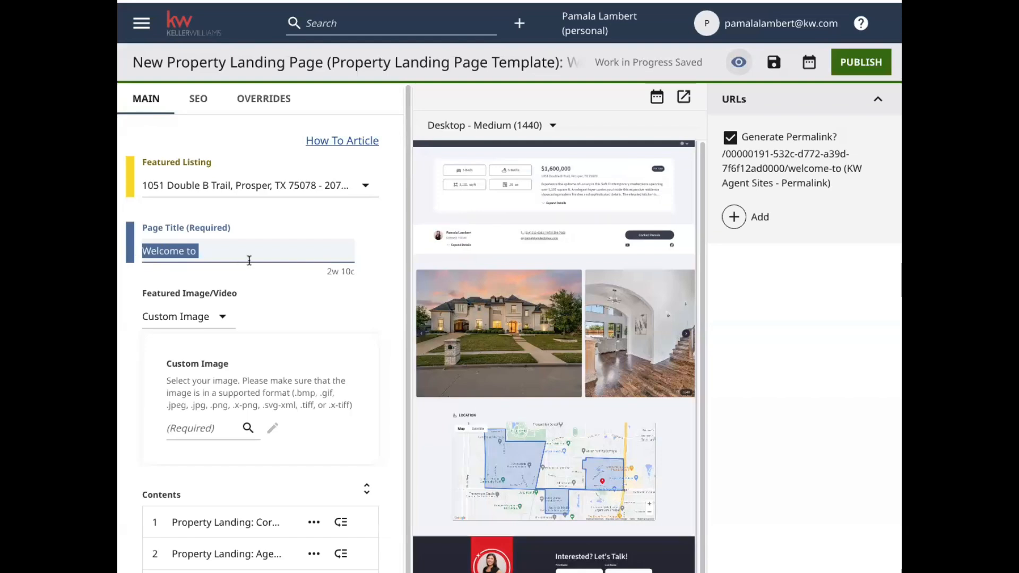
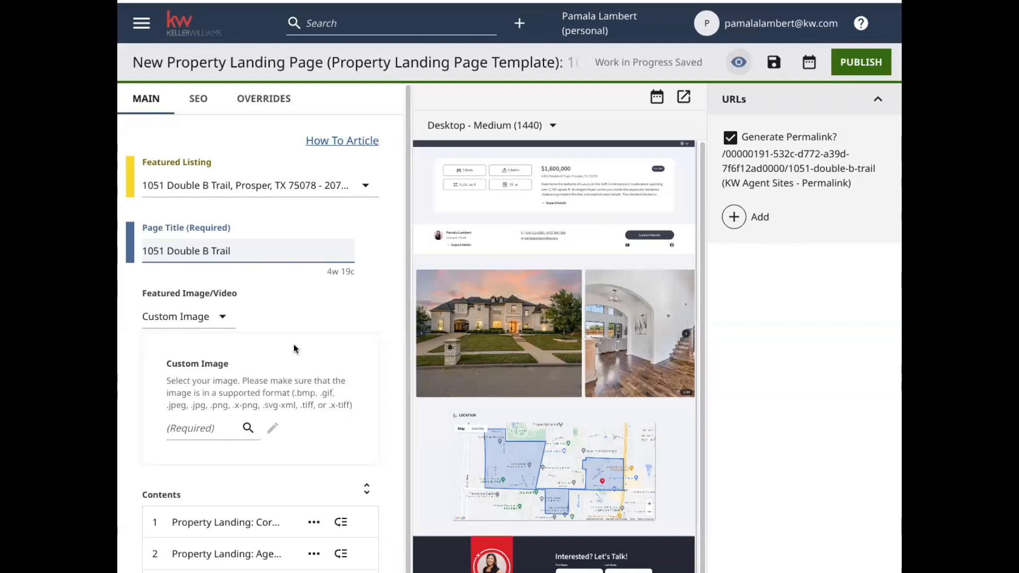
Set the Featured Image/Video to Default Listing Image
{"action": "left_click", "coordinate": [223, 320]}
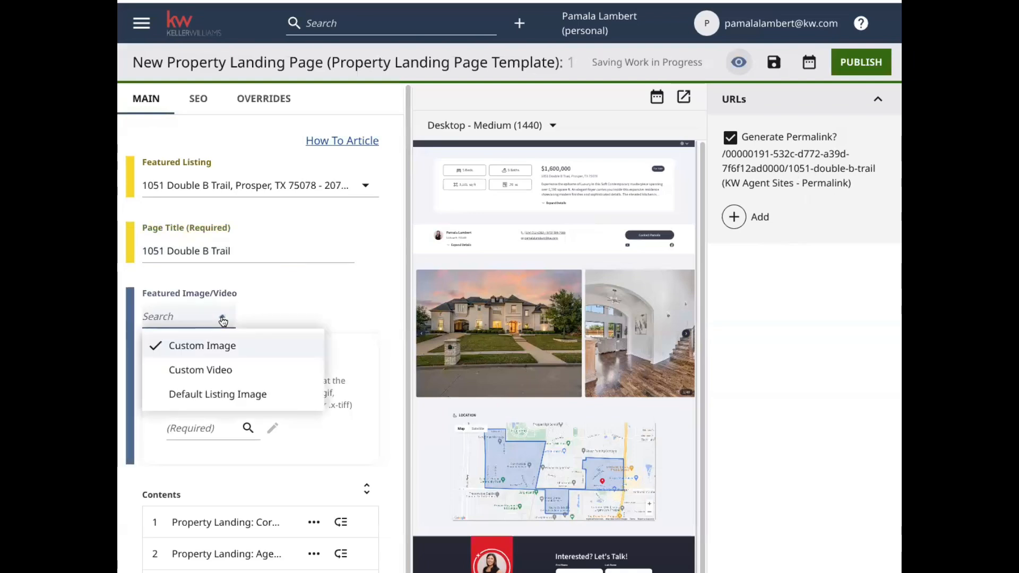
{"action": "left_click", "coordinate": [205, 398]}
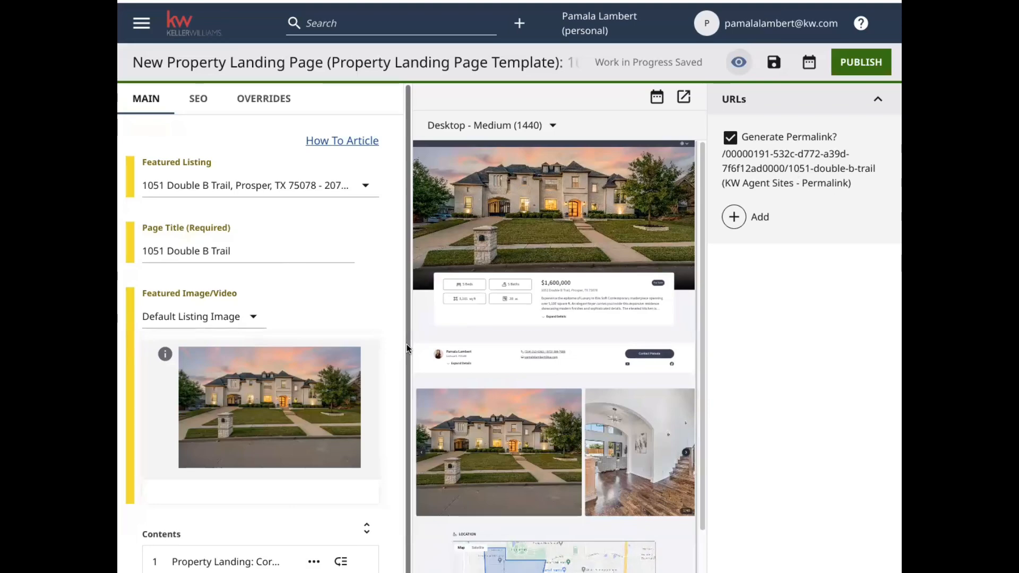
{"action": "scroll", "coordinate": [405, 361], "scroll_direction": "down", "scroll_amount": 2}
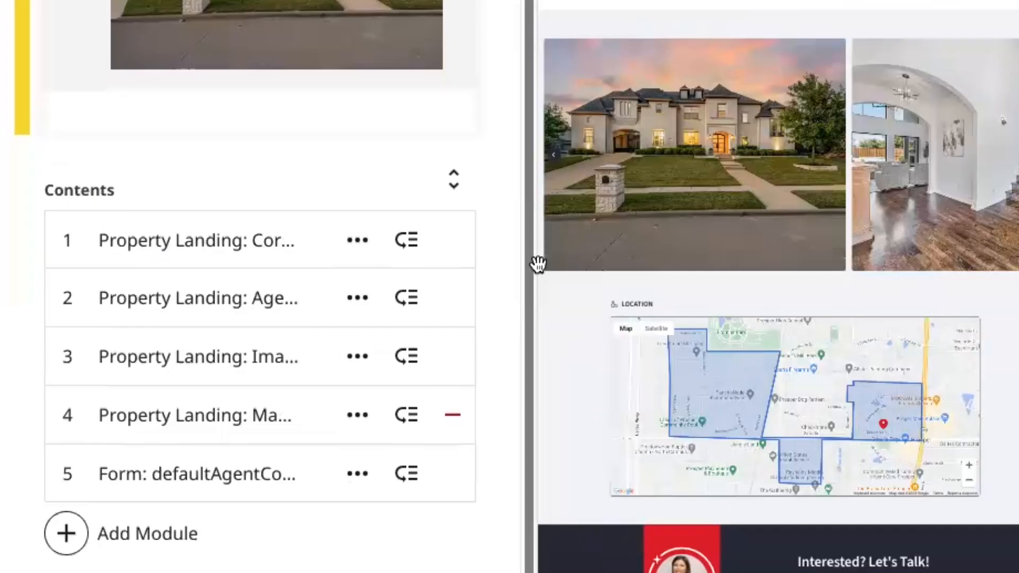
Expand the first and agent content modules, keeping the agent module in second place
{"action": "left_click", "coordinate": [219, 249]}
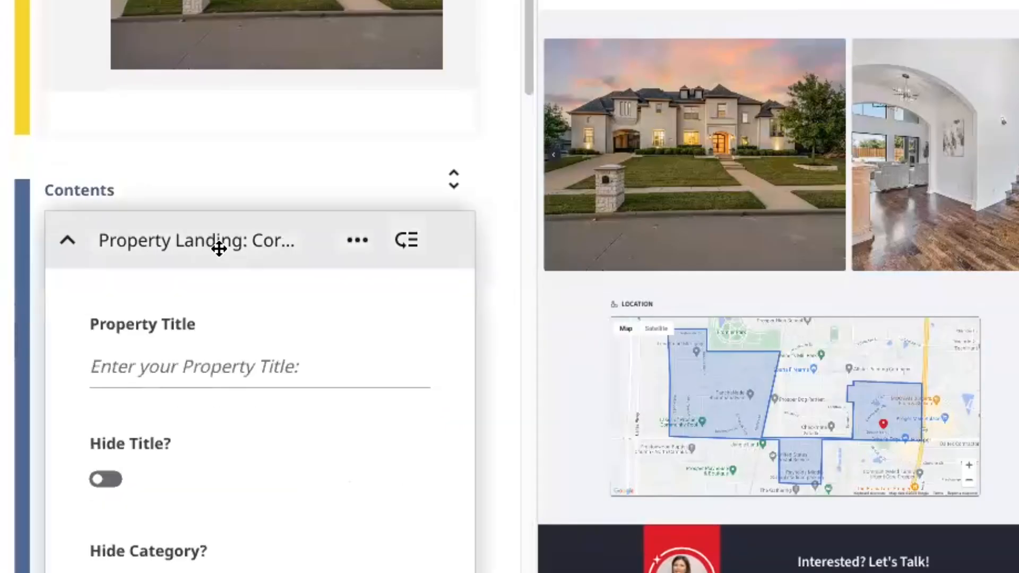
{"action": "left_click", "coordinate": [295, 382]}
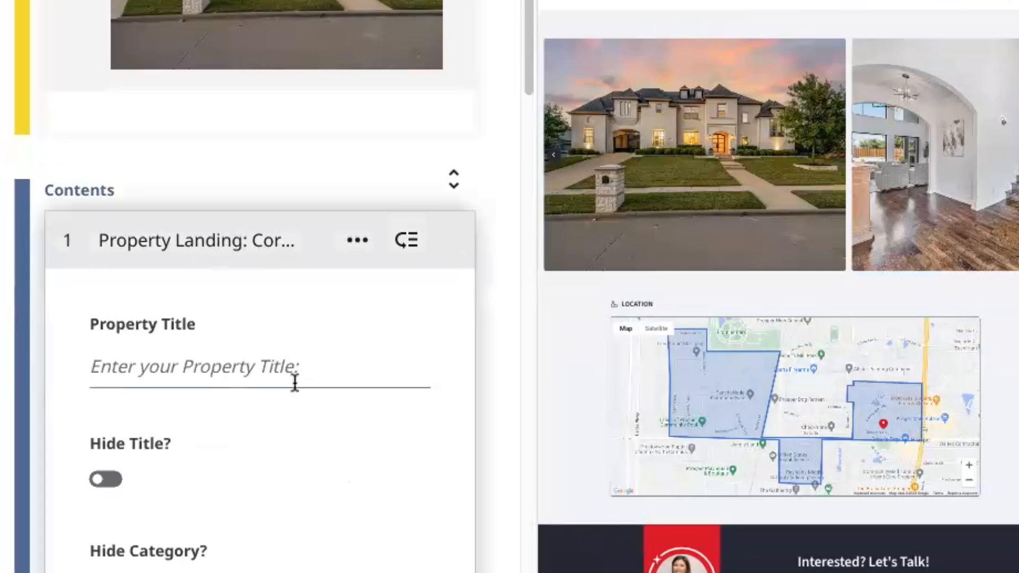
{"action": "scroll", "coordinate": [521, 198], "scroll_direction": "down", "scroll_amount": 7}
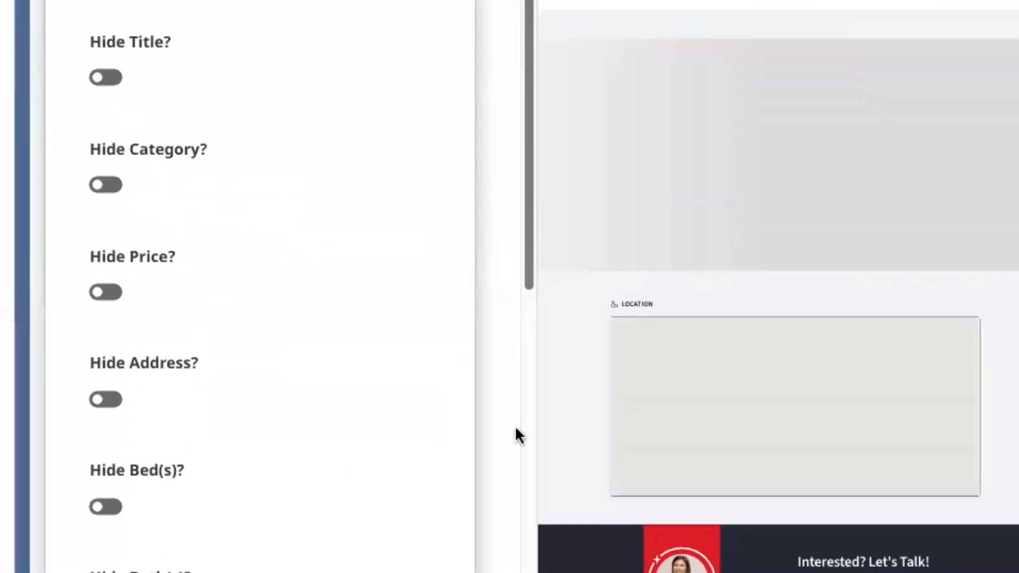
{"action": "scroll", "coordinate": [515, 430], "scroll_direction": "down", "scroll_amount": 10}
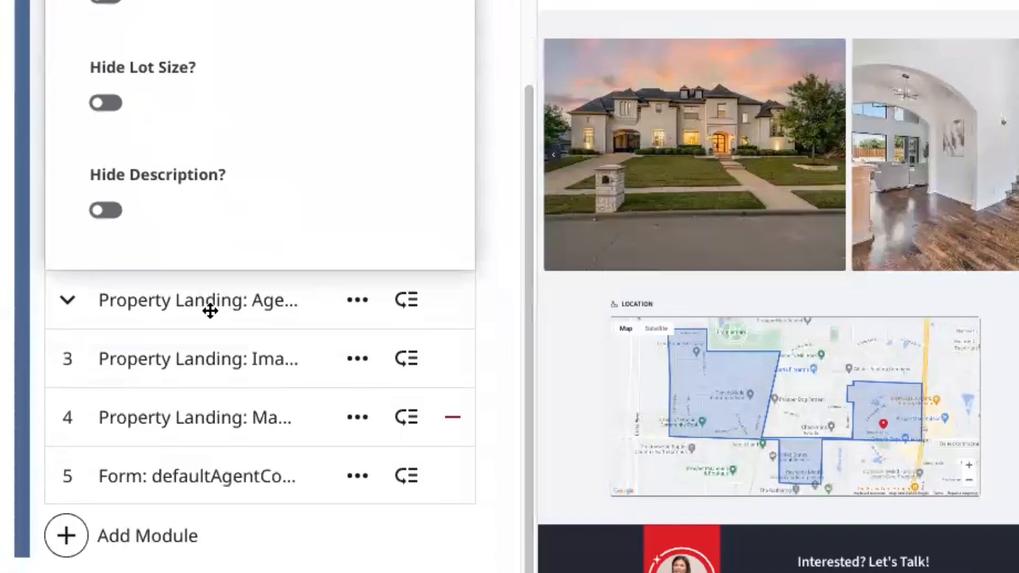
{"action": "left_click", "coordinate": [209, 305]}
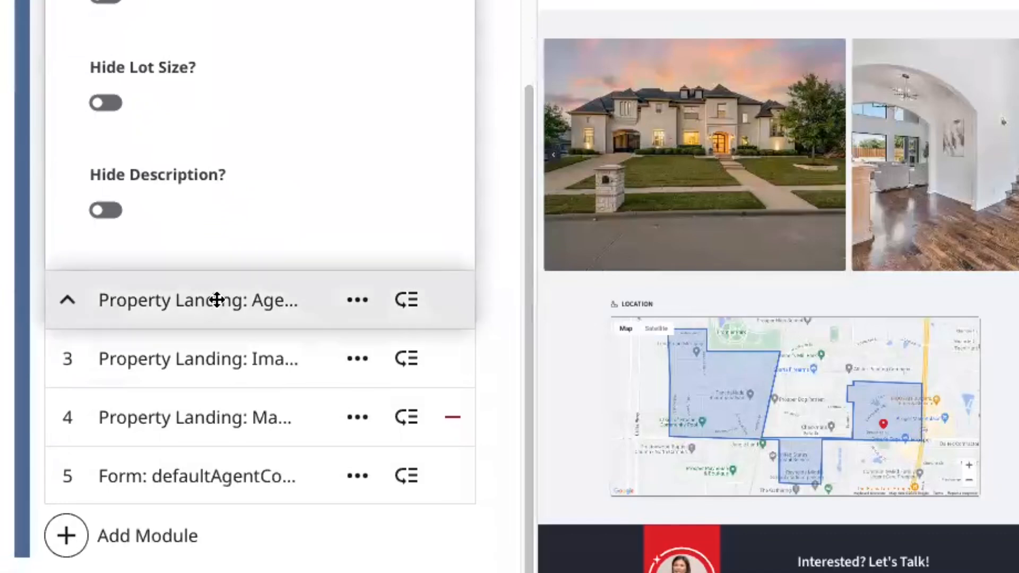
{"action": "left_click_drag", "start_coordinate": [216, 300], "coordinate": [216, 299]}
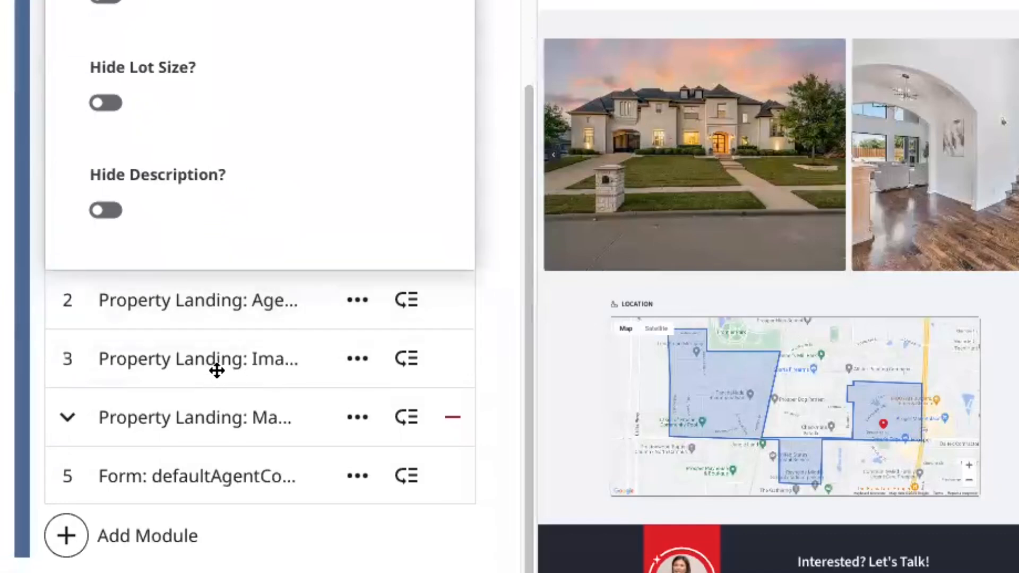
{"action": "left_click_drag", "start_coordinate": [216, 360], "coordinate": [200, 539]}
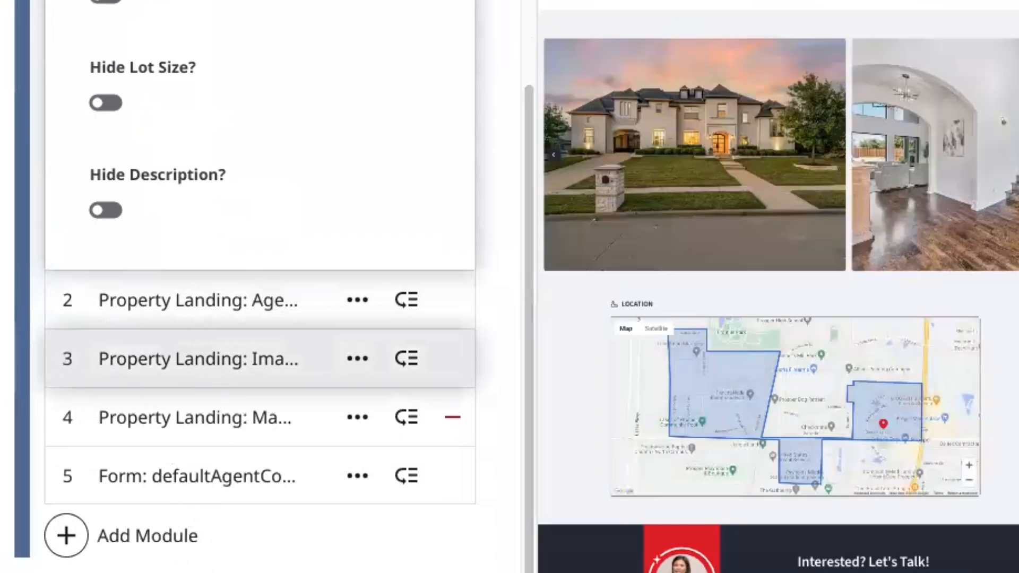
Expand the Form: defaultAgentContact module to see its shared form setting
{"action": "scroll", "coordinate": [1015, 533], "scroll_direction": "down", "scroll_amount": 9}
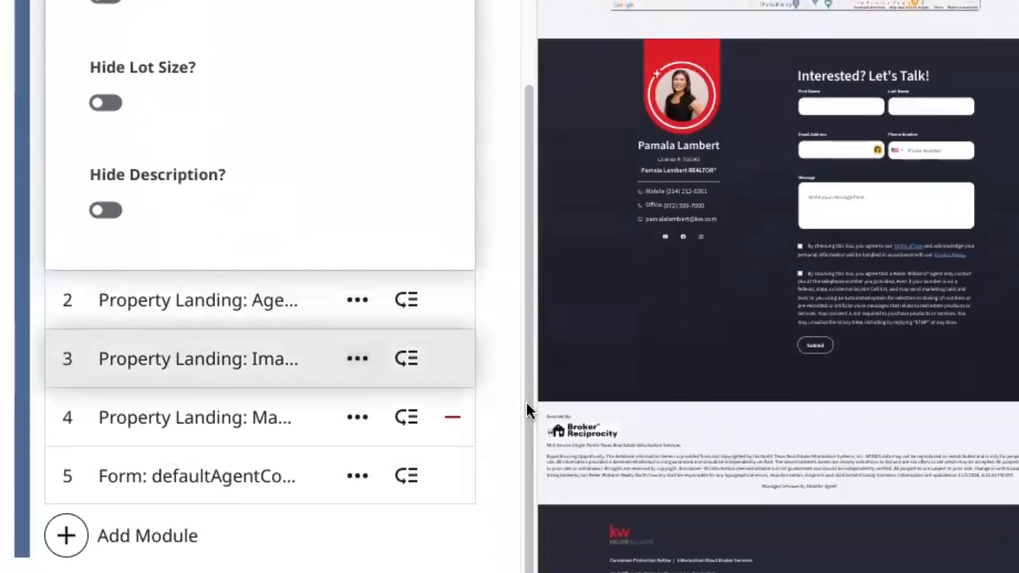
{"action": "scroll", "coordinate": [525, 424], "scroll_direction": "down", "scroll_amount": 1}
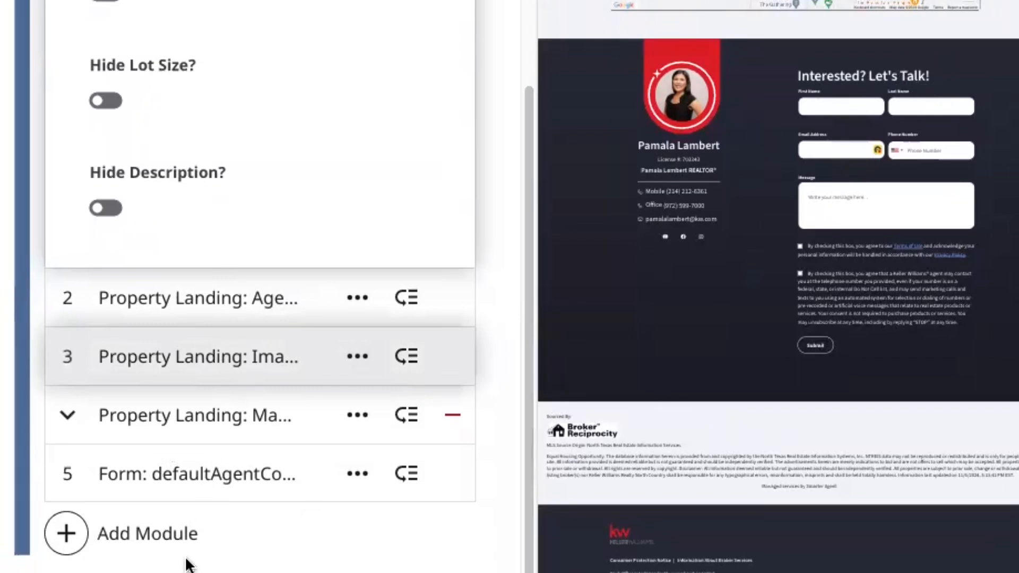
{"action": "left_click", "coordinate": [209, 480]}
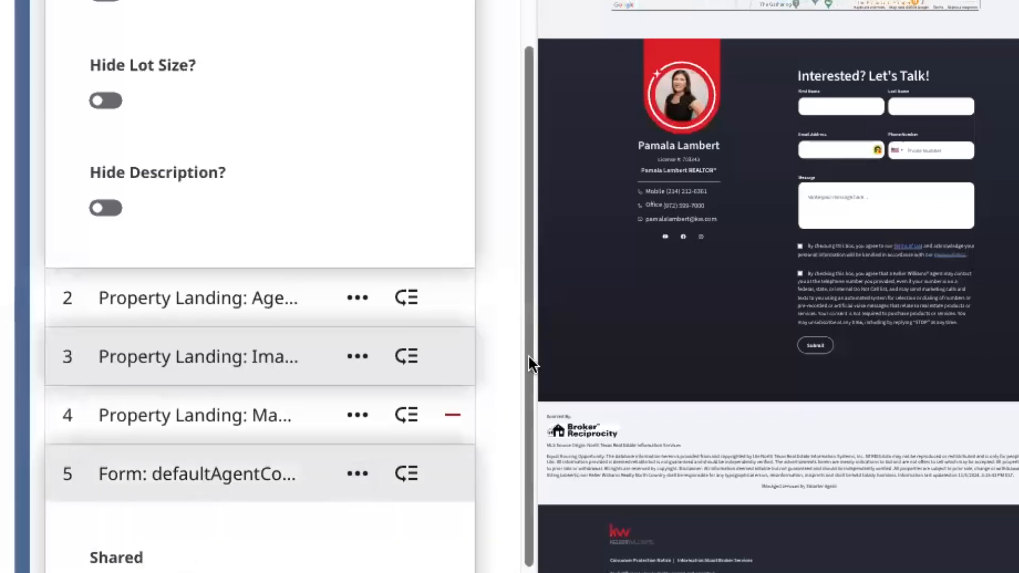
{"action": "left_click_drag", "start_coordinate": [530, 359], "coordinate": [520, 527]}
Choose defaultAgentContactTitle as the form module's shared form and open it for editing
{"action": "left_click", "coordinate": [237, 436]}
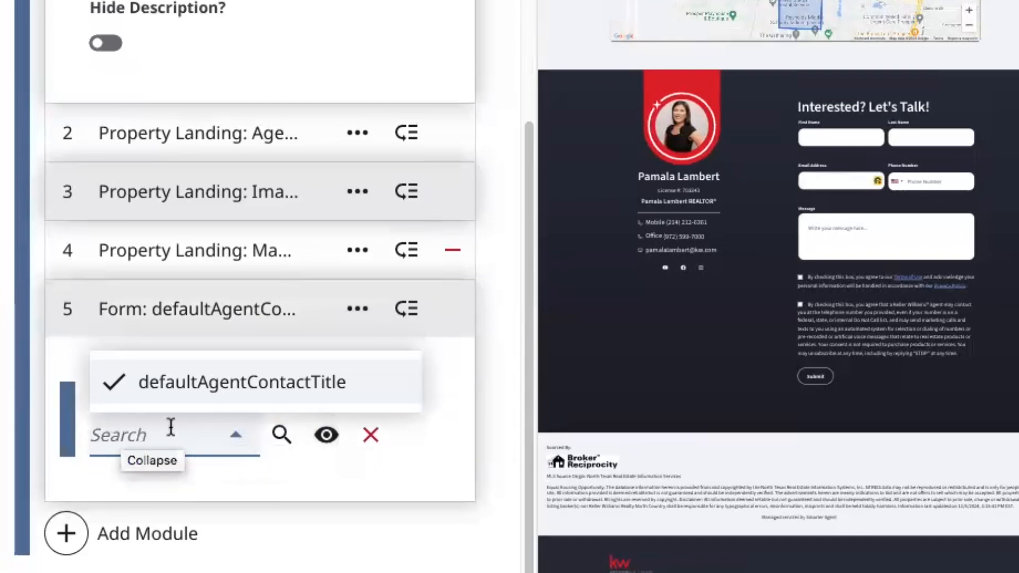
{"action": "left_click", "coordinate": [375, 471]}
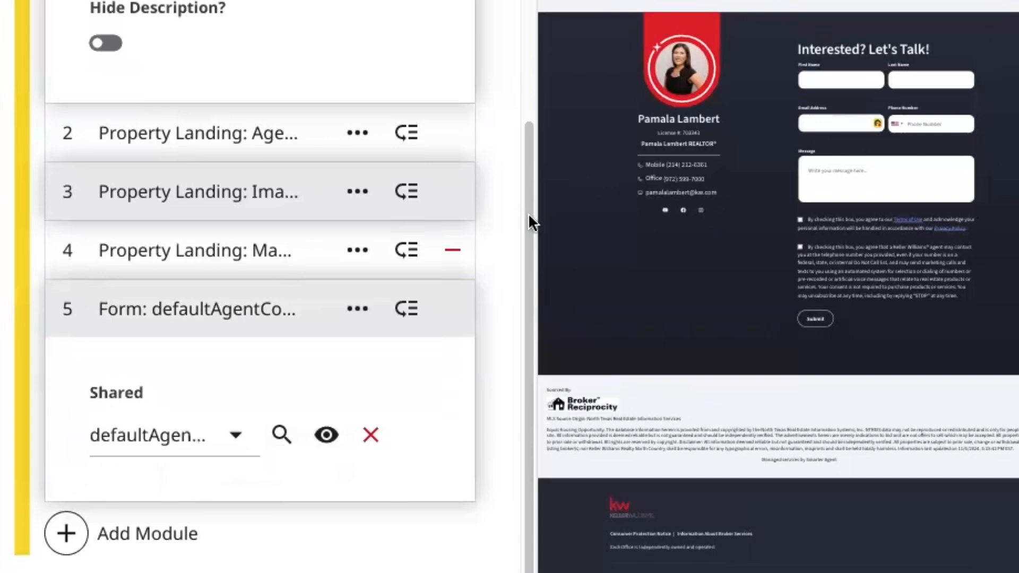
{"action": "left_click_drag", "start_coordinate": [528, 212], "coordinate": [534, 28]}
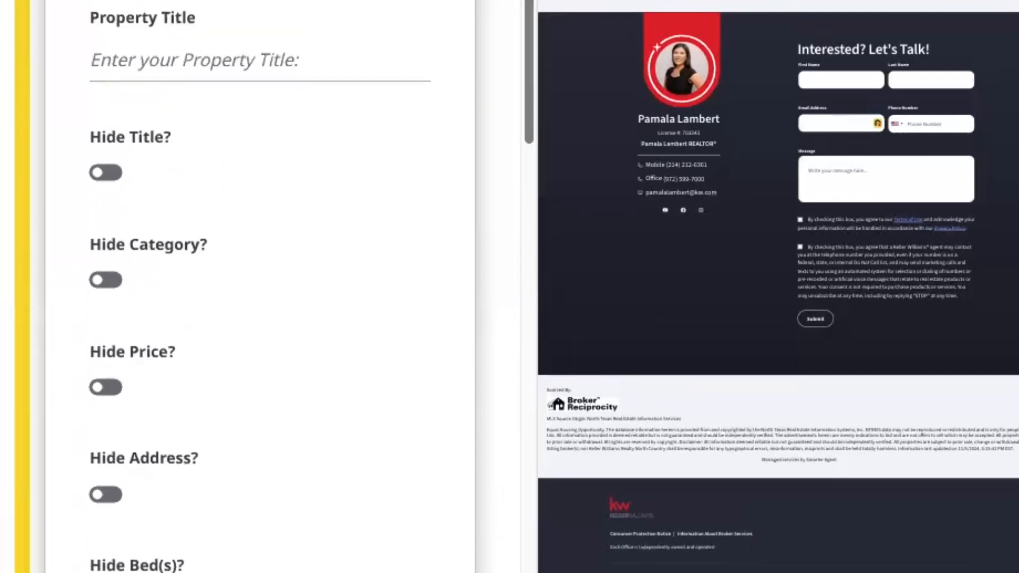
{"action": "left_click_drag", "start_coordinate": [529, 72], "coordinate": [519, 570]}
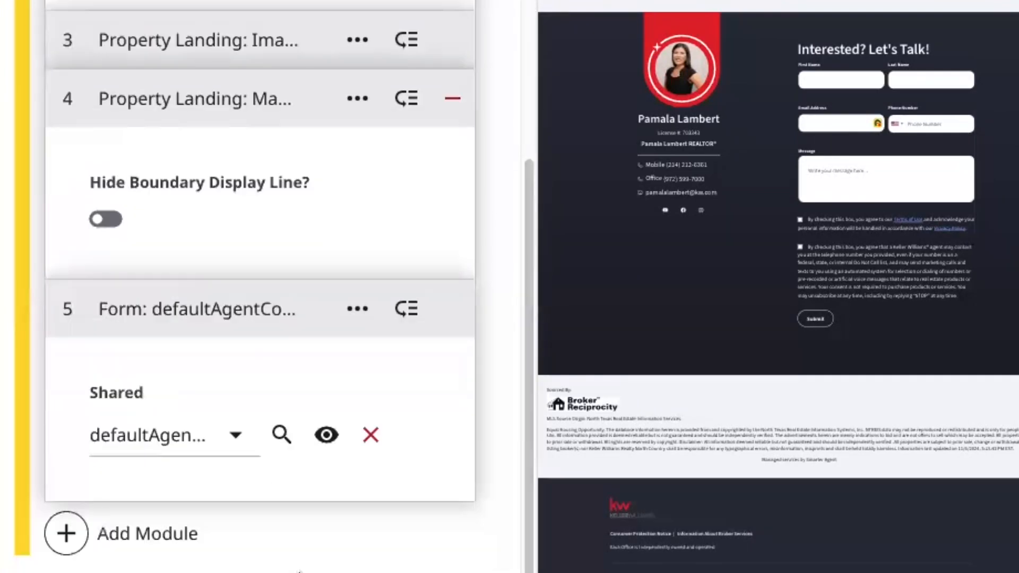
{"action": "left_click", "coordinate": [326, 436]}
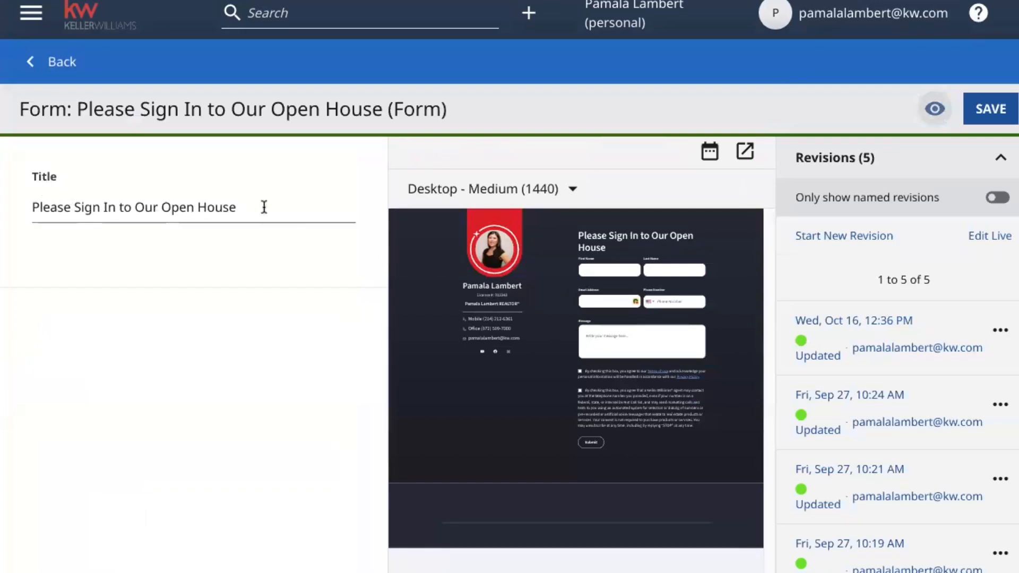
Select the whole 'Please Sign In to Our Open House' form title text
{"action": "left_click_drag", "start_coordinate": [264, 207], "coordinate": [23, 207]}
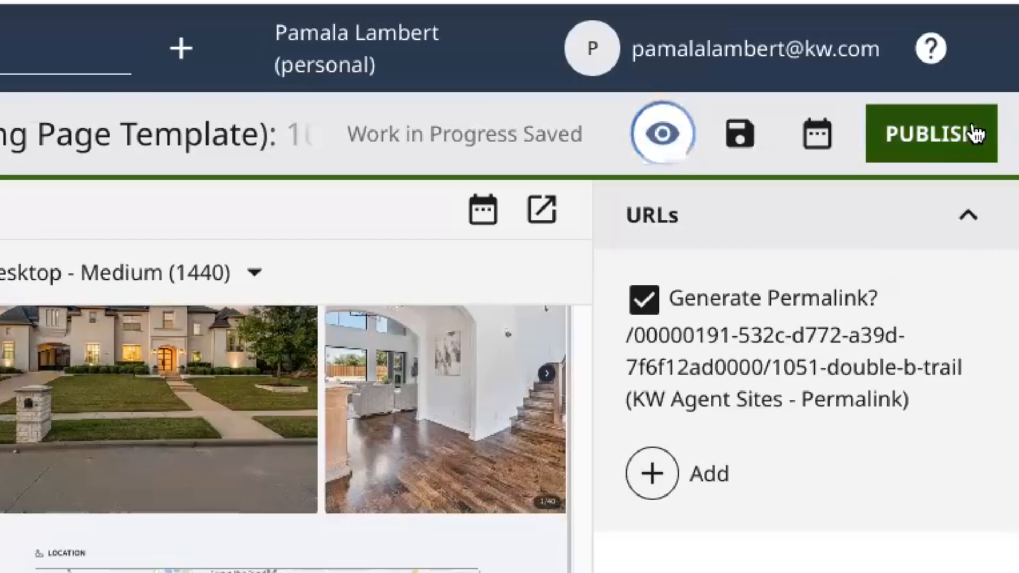
{"action": "left_click", "coordinate": [937, 140]}
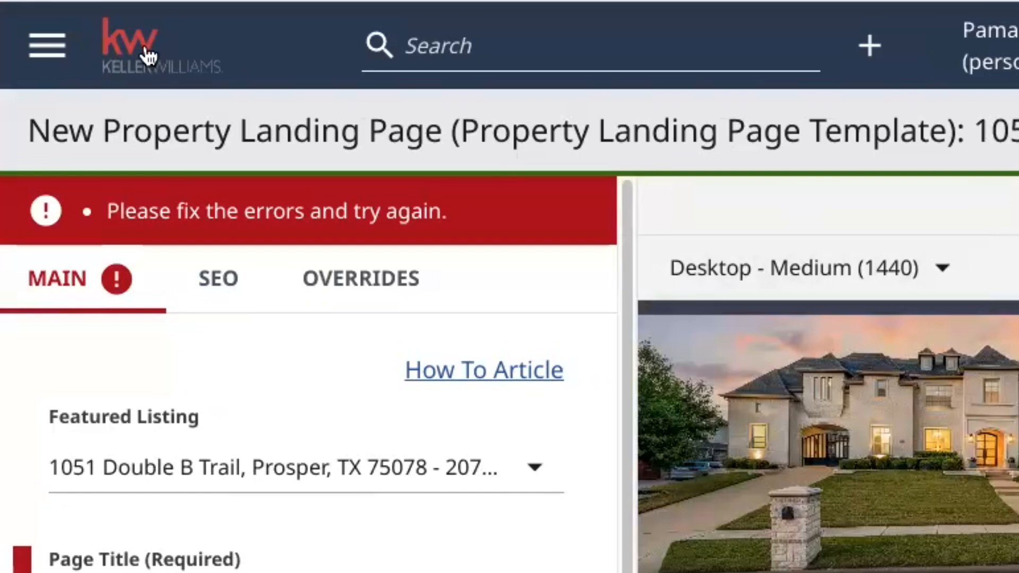
{"action": "left_click", "coordinate": [169, 61]}
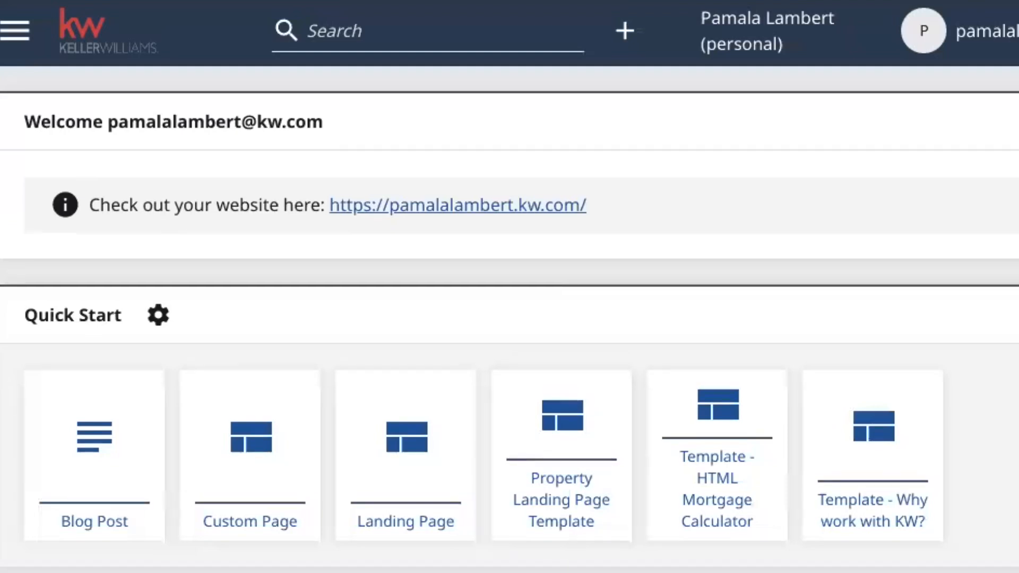
{"action": "scroll", "coordinate": [509, 318], "scroll_direction": "down", "scroll_amount": 2}
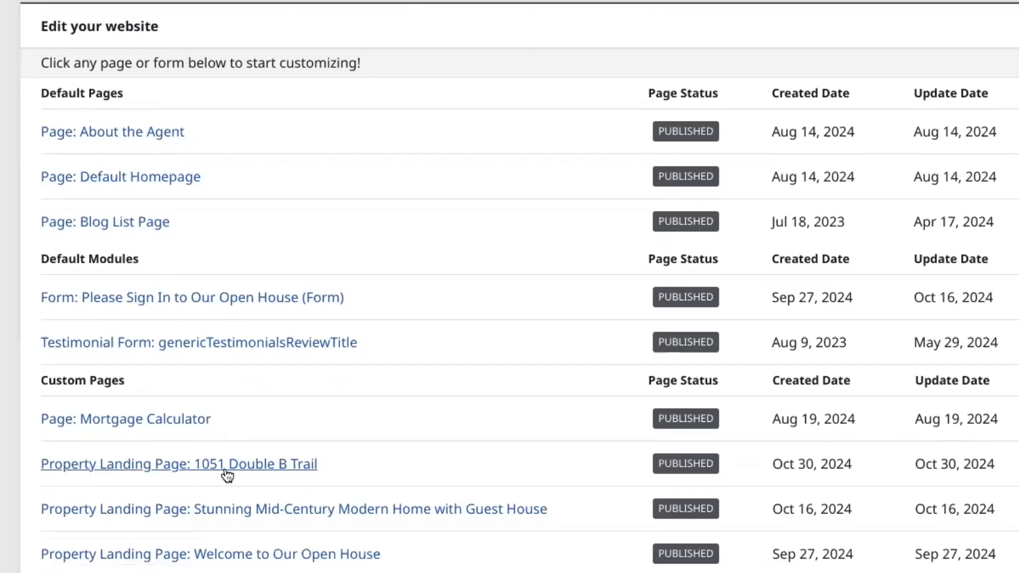
{"action": "left_click", "coordinate": [281, 464]}
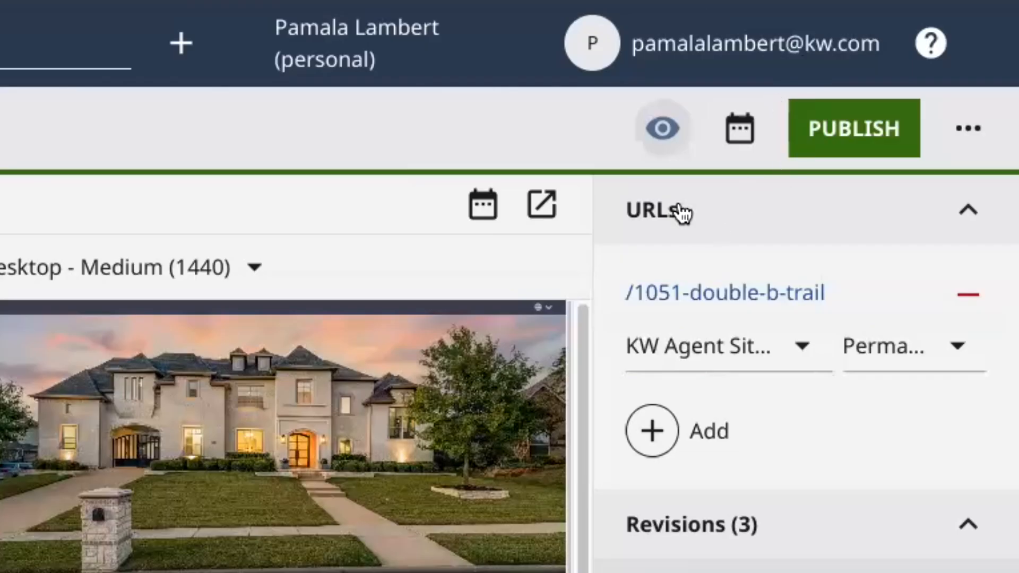
{"action": "left_click", "coordinate": [778, 291]}
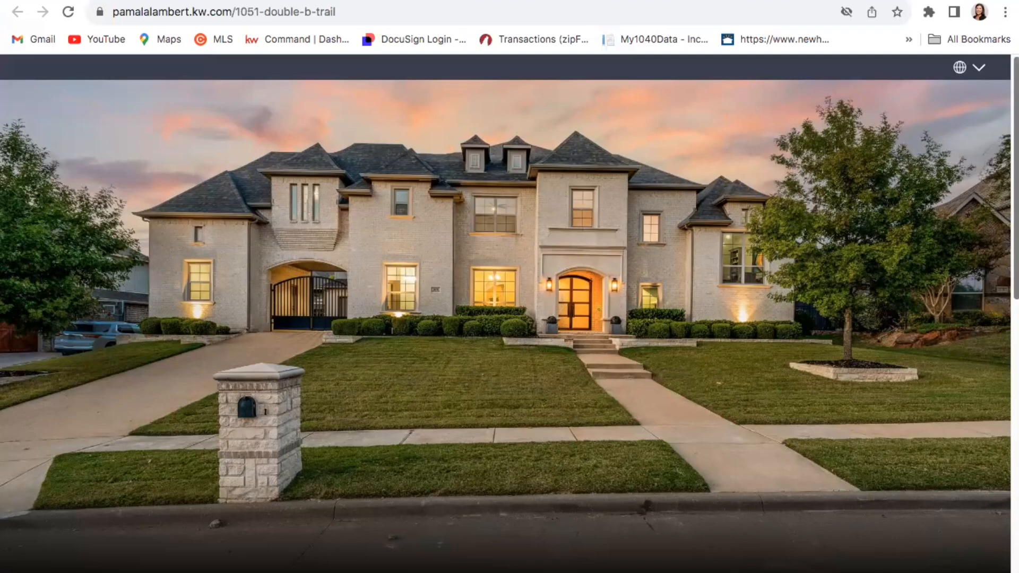
Check the live page's sign-in form, then select the page's web address to copy
{"action": "scroll", "coordinate": [509, 314], "scroll_direction": "down", "scroll_amount": 20}
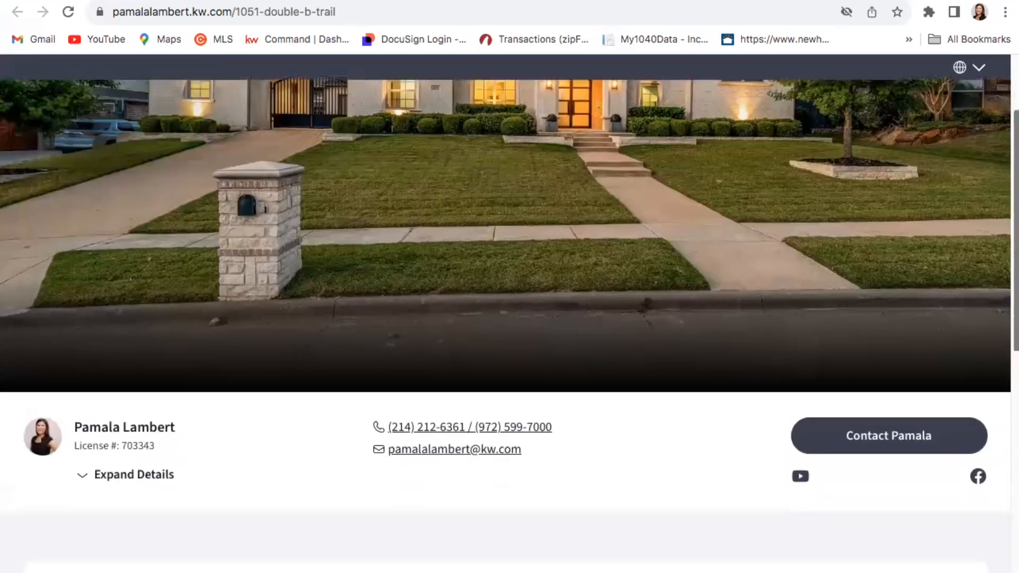
{"action": "scroll", "coordinate": [798, 421], "scroll_direction": "down", "scroll_amount": 12}
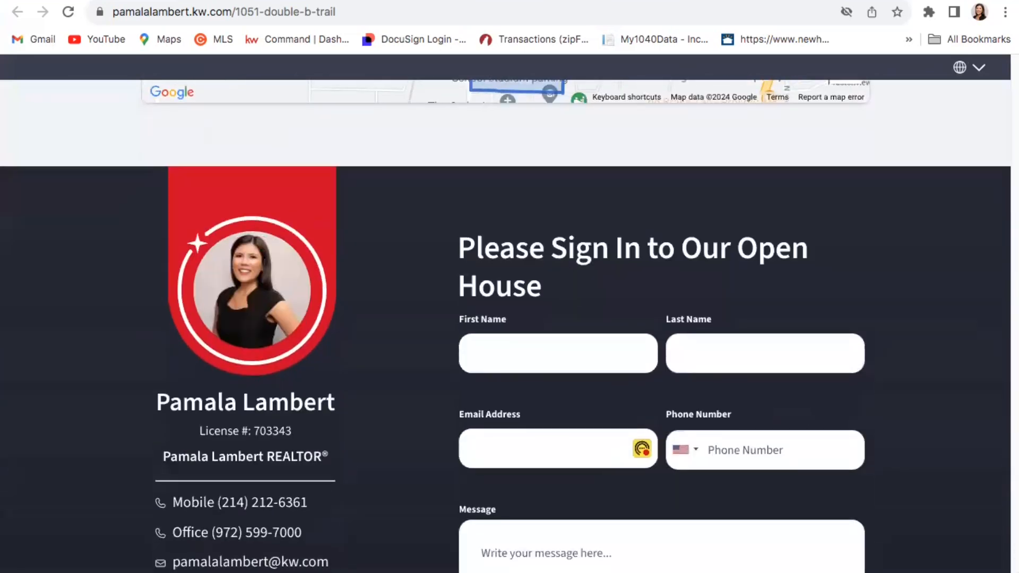
{"action": "scroll", "coordinate": [509, 323], "scroll_direction": "down", "scroll_amount": 2}
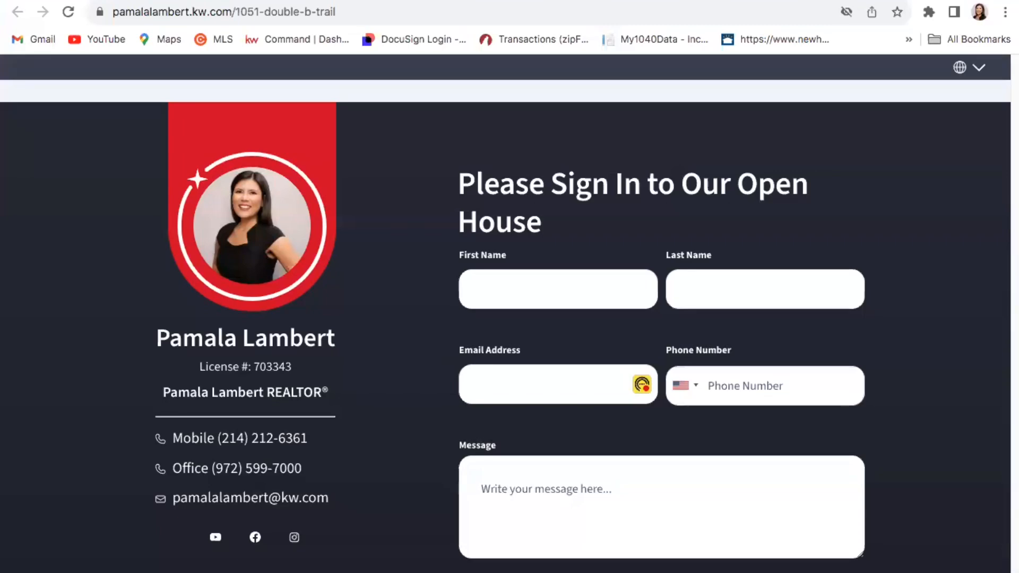
{"action": "scroll", "coordinate": [509, 318], "scroll_direction": "down", "scroll_amount": 10}
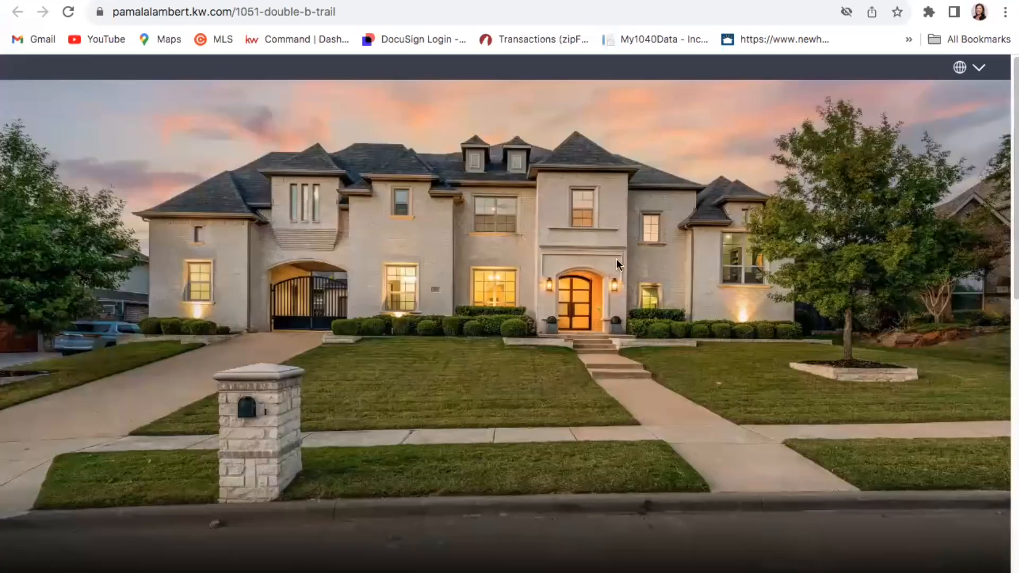
{"action": "left_click_drag", "start_coordinate": [370, 12], "coordinate": [116, 5]}
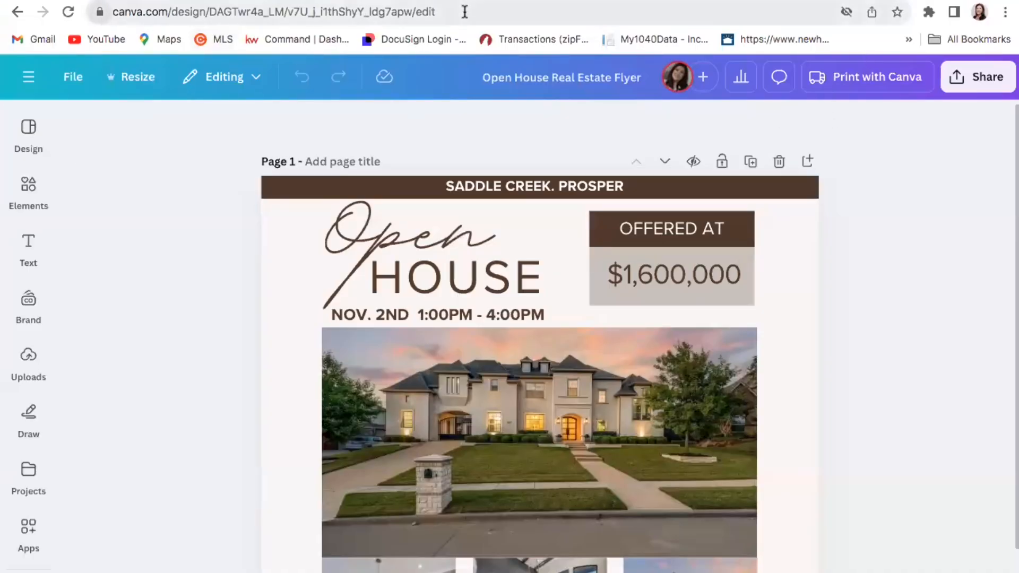
Open the Open House Real Estate Flyer from Canva's recent designs and scroll to its SCAN HERE QR code page
{"action": "left_click", "coordinate": [17, 11]}
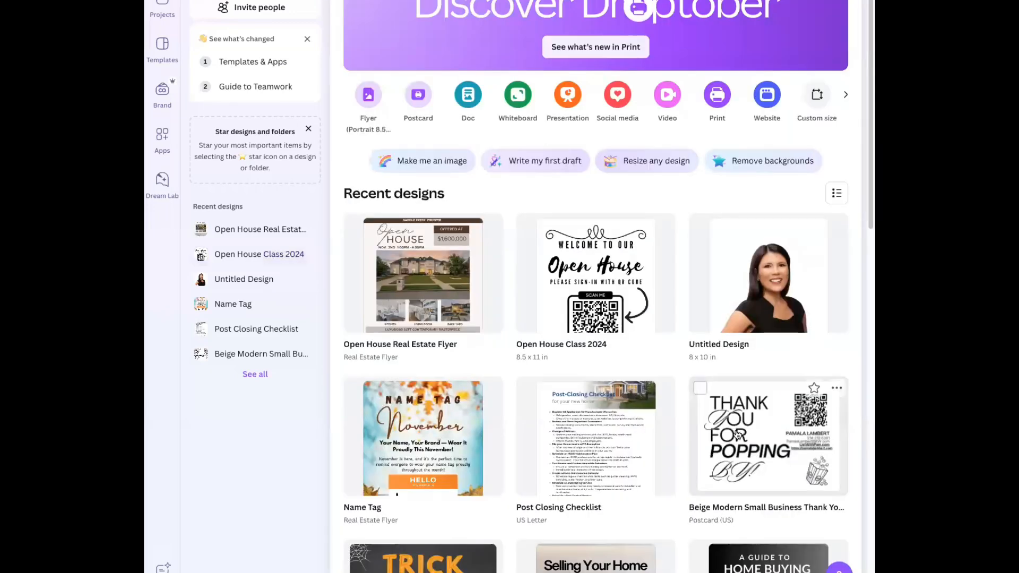
{"action": "left_click", "coordinate": [762, 428]}
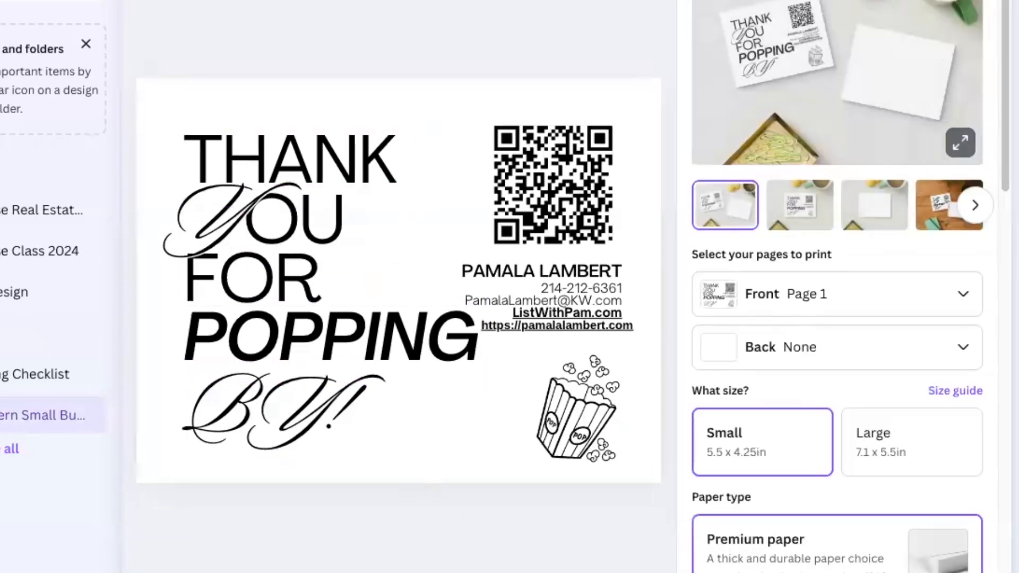
{"action": "key", "text": "Escape"}
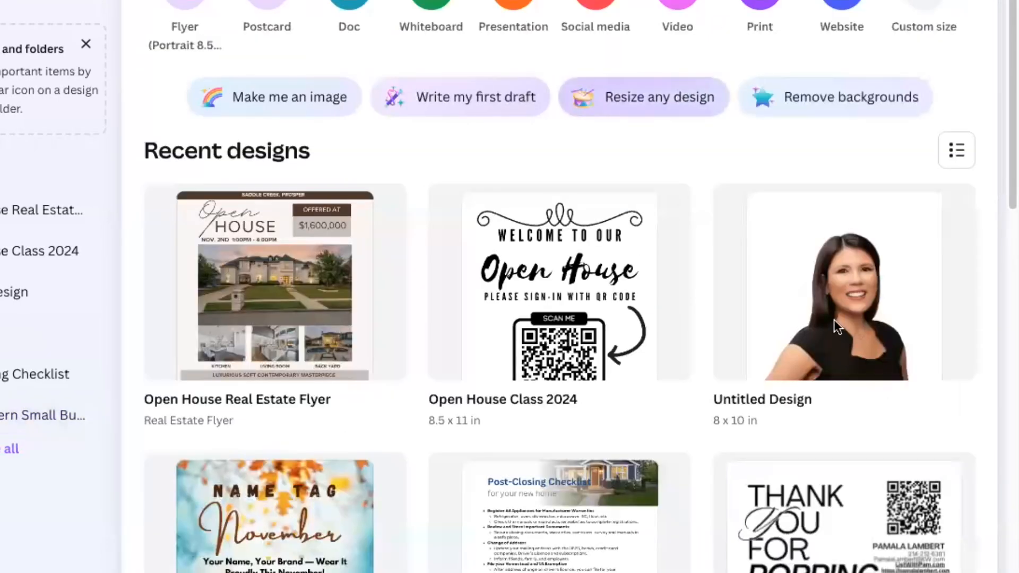
{"action": "scroll", "coordinate": [580, 286], "scroll_direction": "down", "scroll_amount": 6}
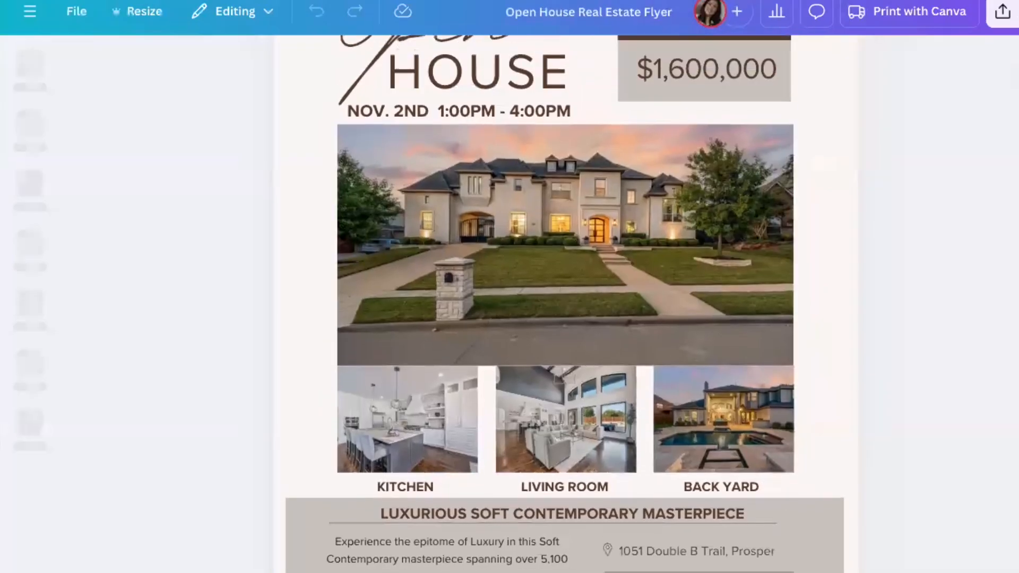
{"action": "scroll", "coordinate": [566, 302], "scroll_direction": "down", "scroll_amount": 10}
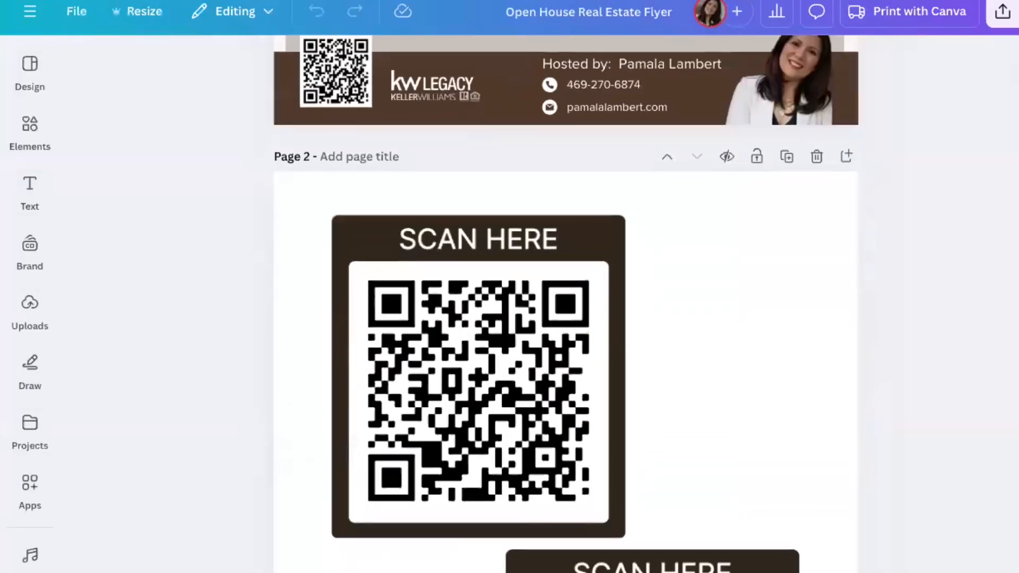
{"action": "scroll", "coordinate": [644, 310], "scroll_direction": "down", "scroll_amount": 1}
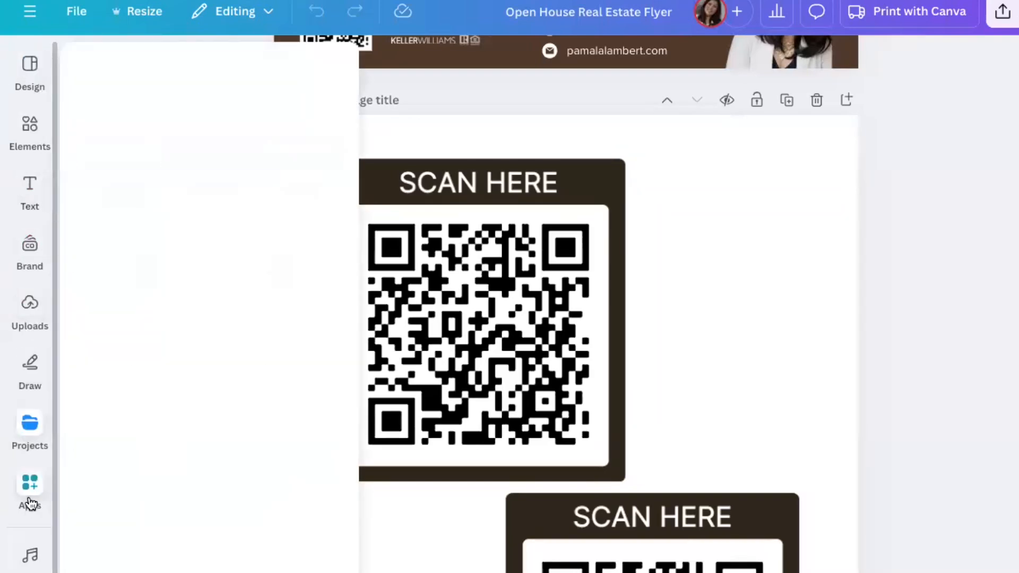
{"action": "mouse_move", "coordinate": [30, 504]}
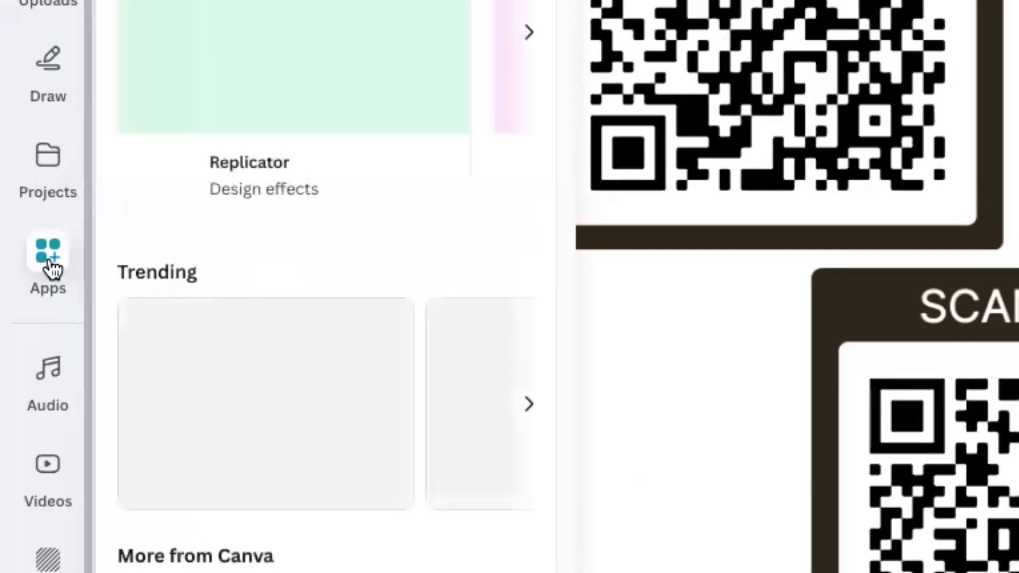
{"action": "left_click", "coordinate": [50, 263]}
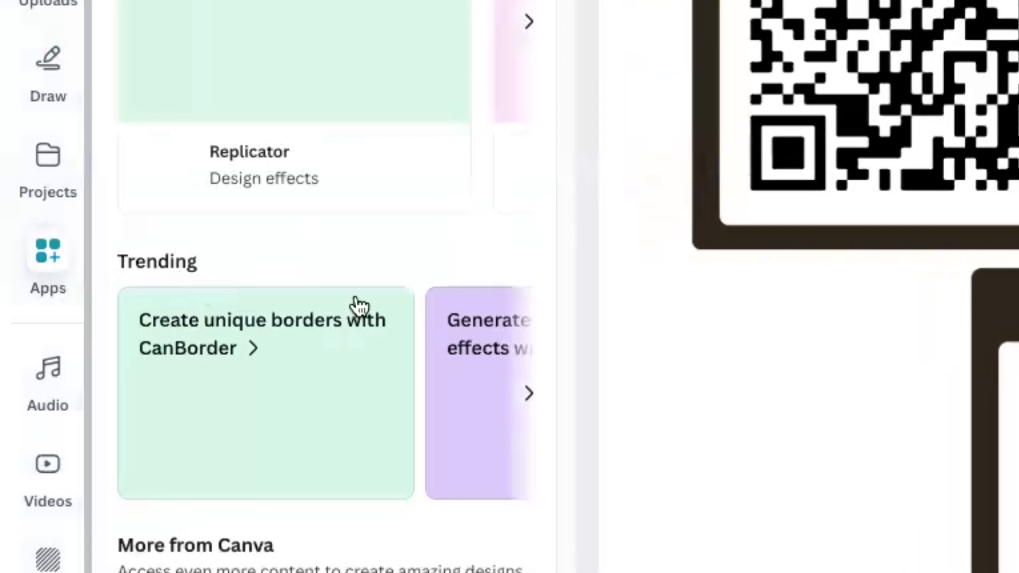
{"action": "scroll", "coordinate": [323, 372], "scroll_direction": "down", "scroll_amount": 10}
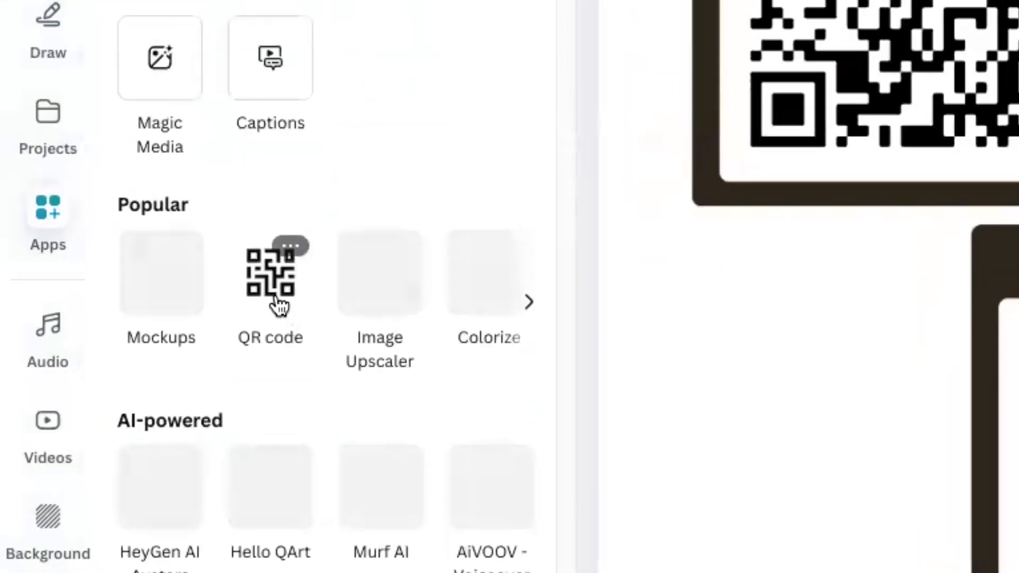
{"action": "left_click", "coordinate": [275, 350]}
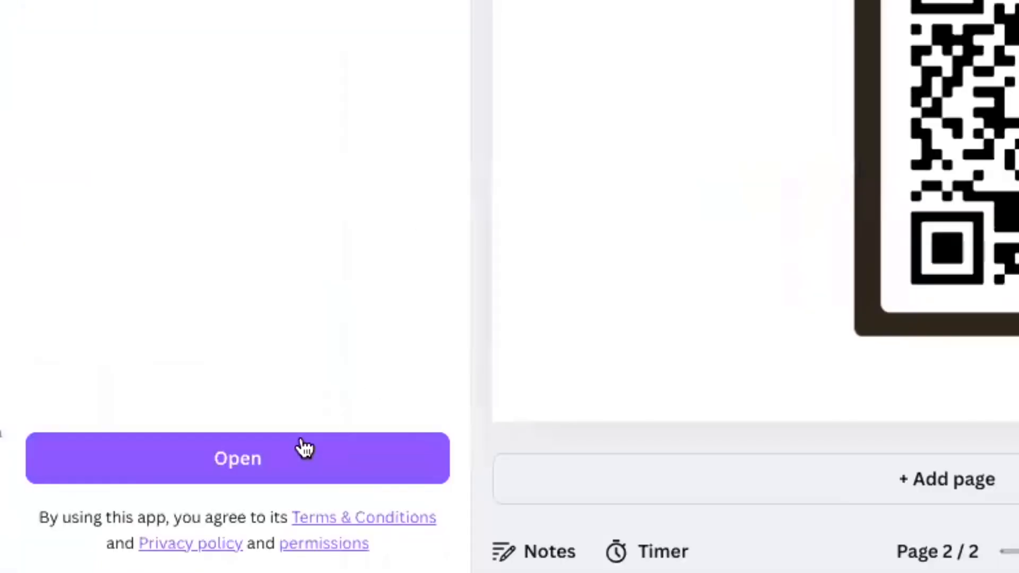
{"action": "left_click", "coordinate": [268, 459]}
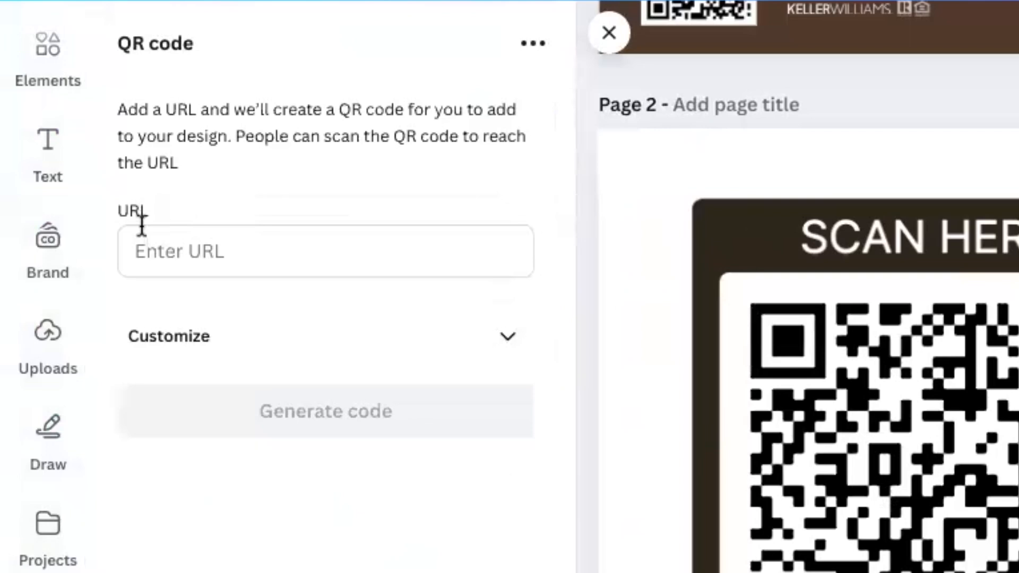
{"action": "left_click", "coordinate": [189, 240]}
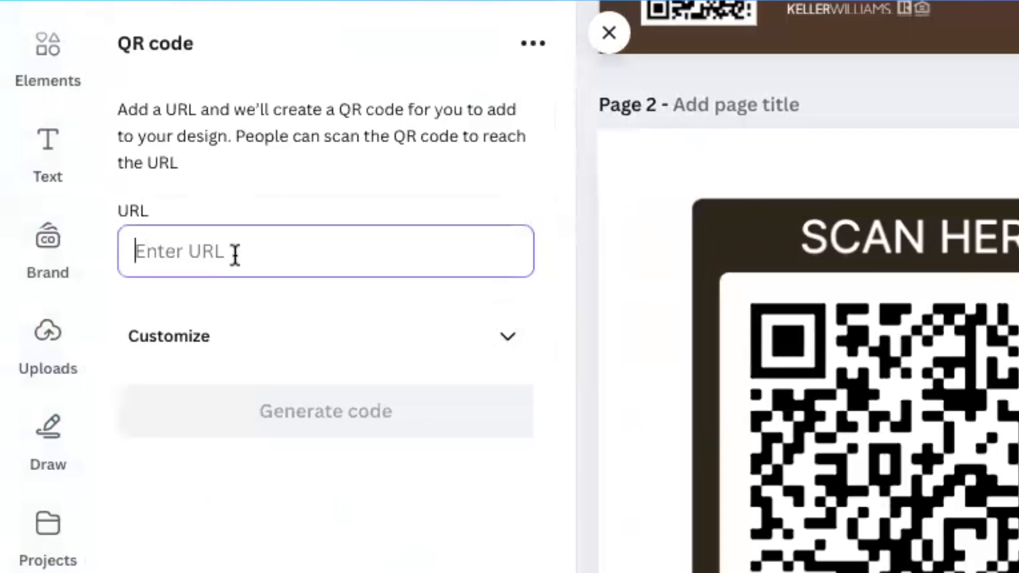
{"action": "key", "text": "ctrl+v"}
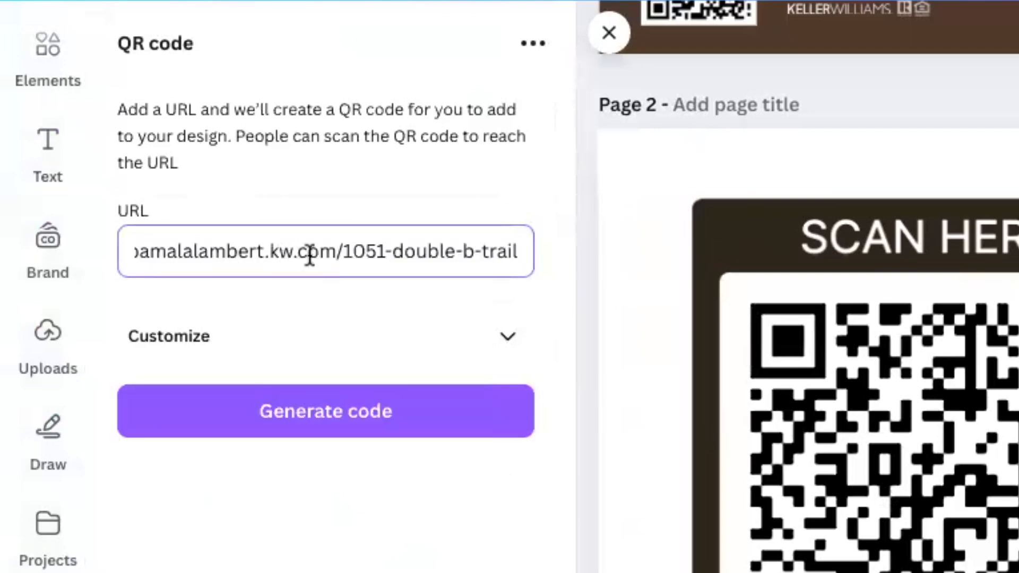
{"action": "left_click", "coordinate": [363, 416]}
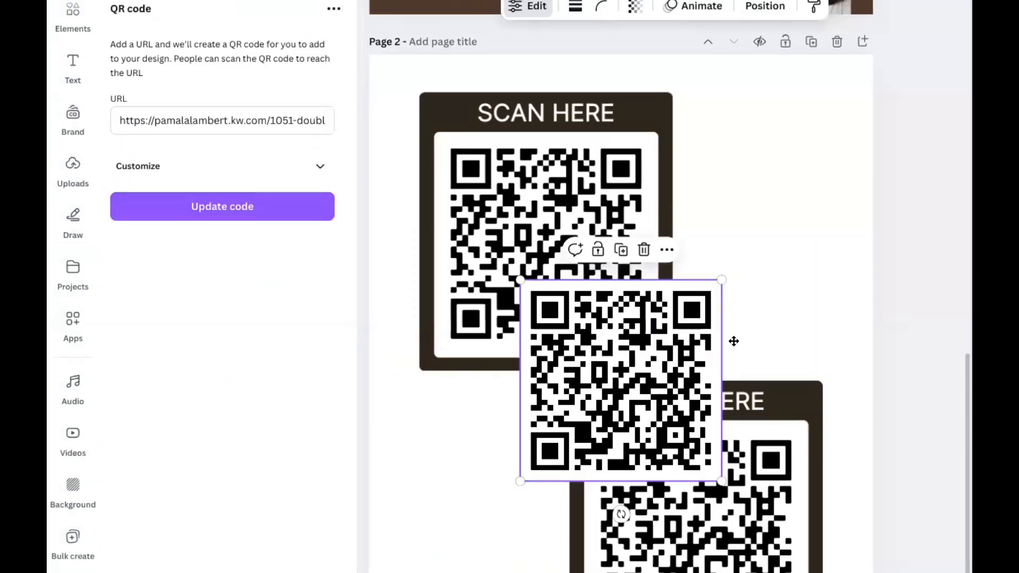
Move the new QR code to the right of the top SCAN HERE card on page 2
{"action": "left_click_drag", "start_coordinate": [648, 360], "coordinate": [777, 230]}
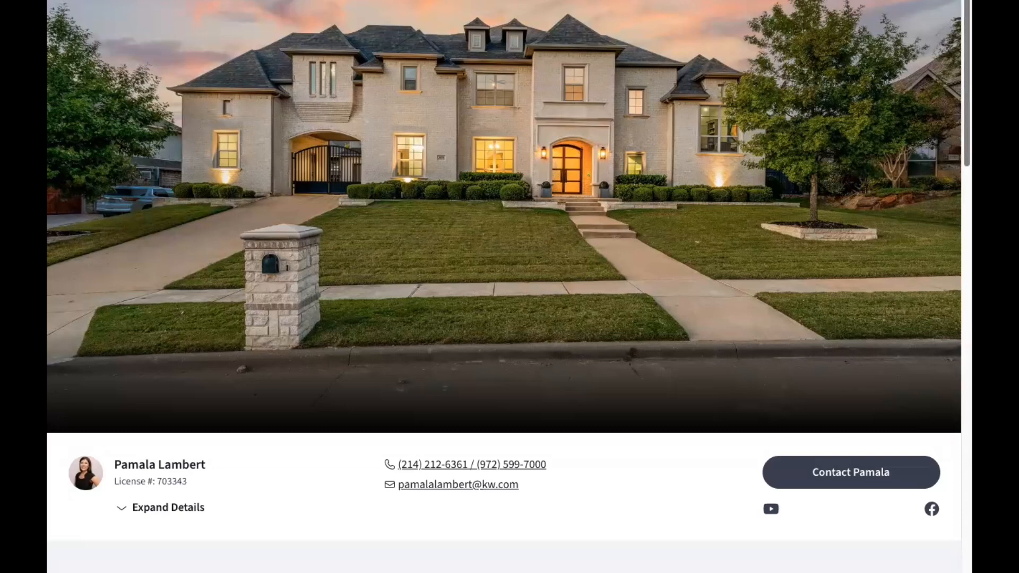
{"action": "scroll", "coordinate": [504, 287], "scroll_direction": "down", "scroll_amount": 20}
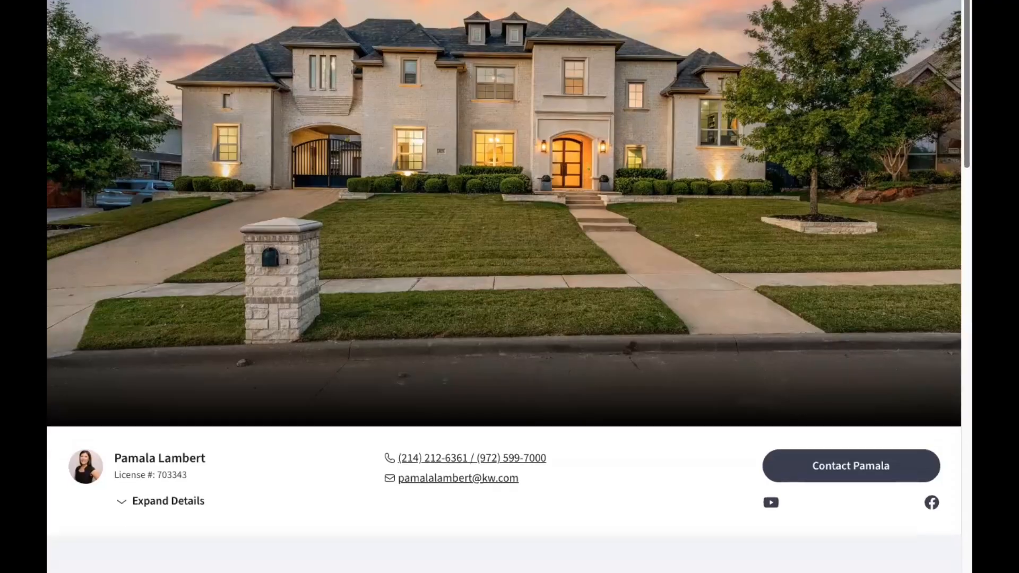
{"action": "scroll", "coordinate": [564, 175], "scroll_direction": "down", "scroll_amount": 3}
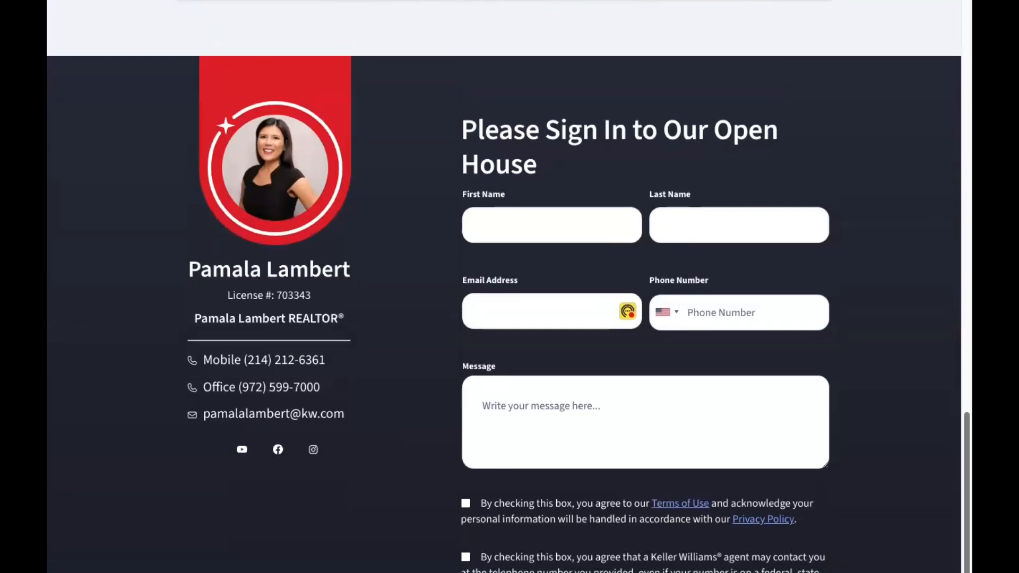
{"action": "scroll", "coordinate": [569, 227], "scroll_direction": "down", "scroll_amount": 5}
{"action": "scroll", "coordinate": [568, 227], "scroll_direction": "up", "scroll_amount": 20}
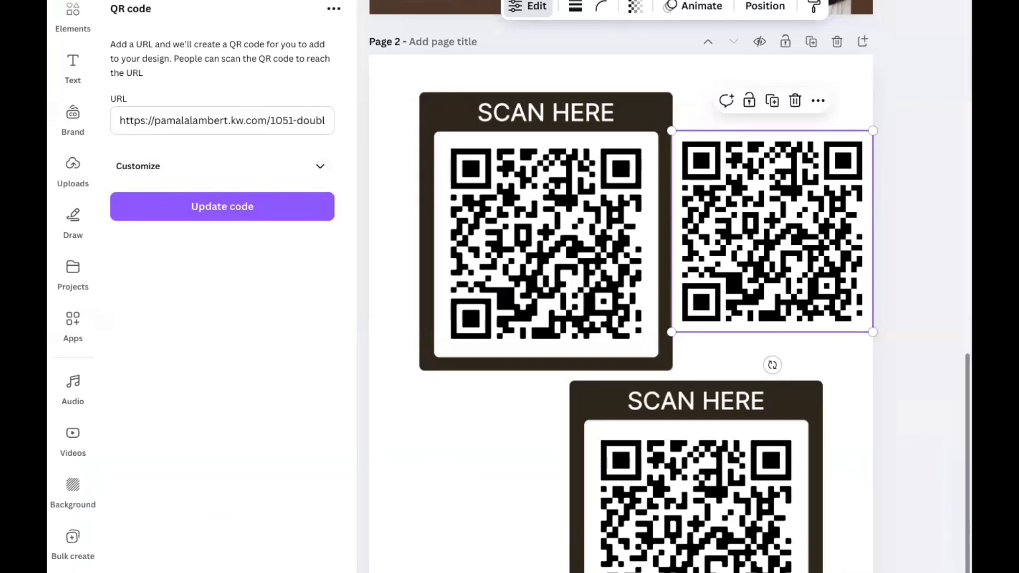
{"action": "scroll", "coordinate": [620, 286], "scroll_direction": "up", "scroll_amount": 10}
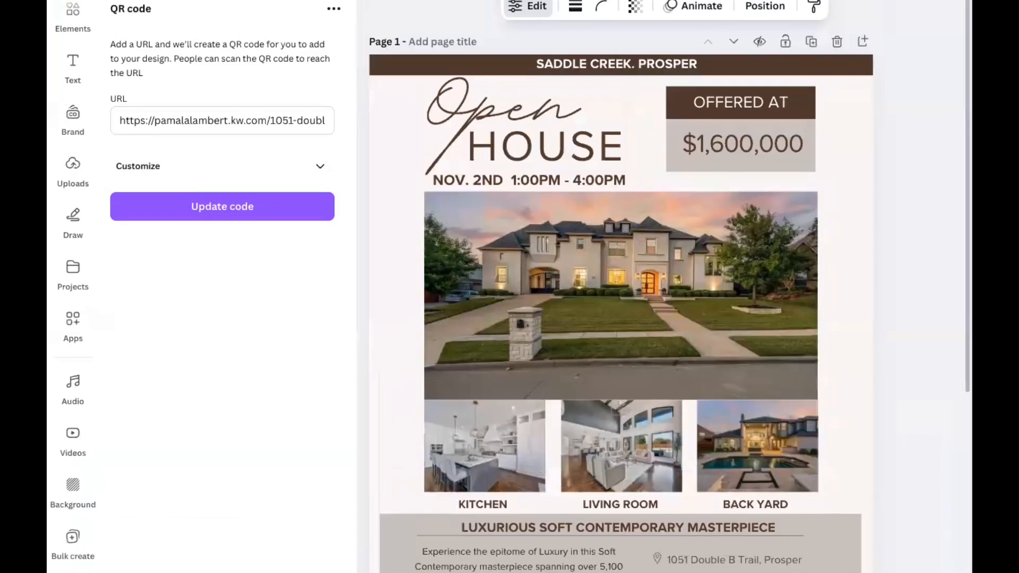
{"action": "scroll", "coordinate": [621, 286], "scroll_direction": "down", "scroll_amount": 10}
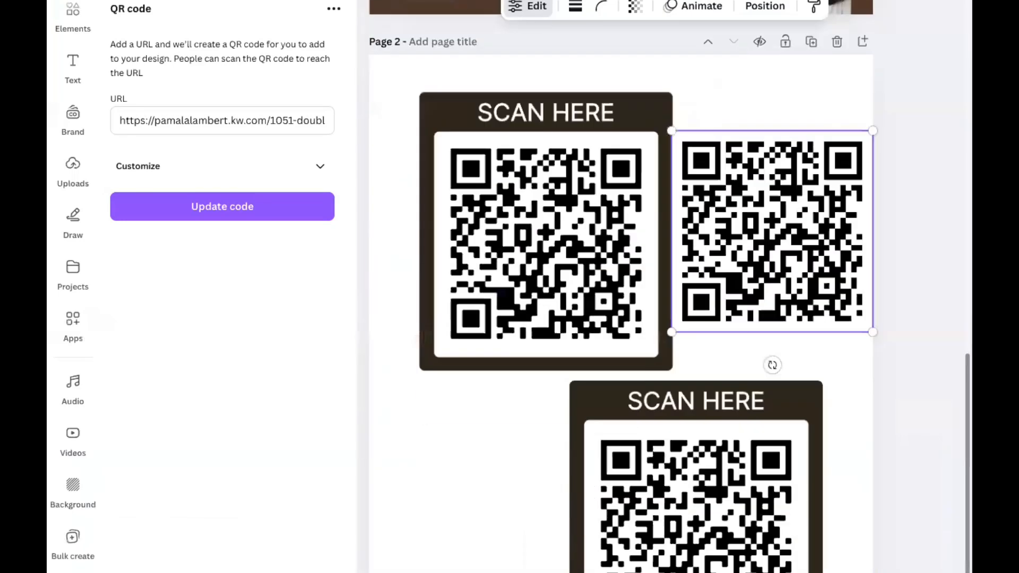
{"action": "scroll", "coordinate": [620, 286], "scroll_direction": "up", "scroll_amount": 10}
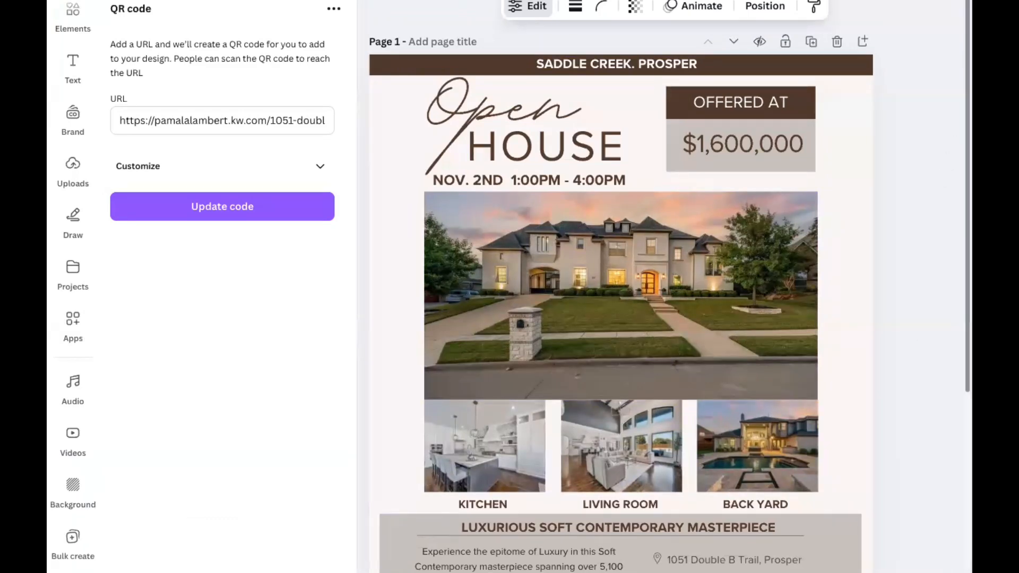
{"action": "scroll", "coordinate": [616, 287], "scroll_direction": "down", "scroll_amount": 15}
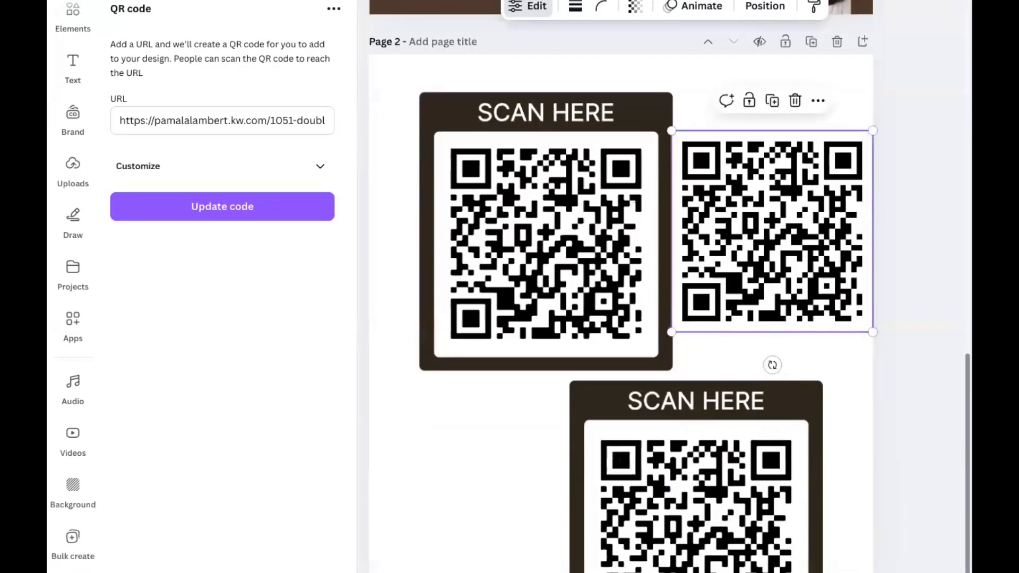